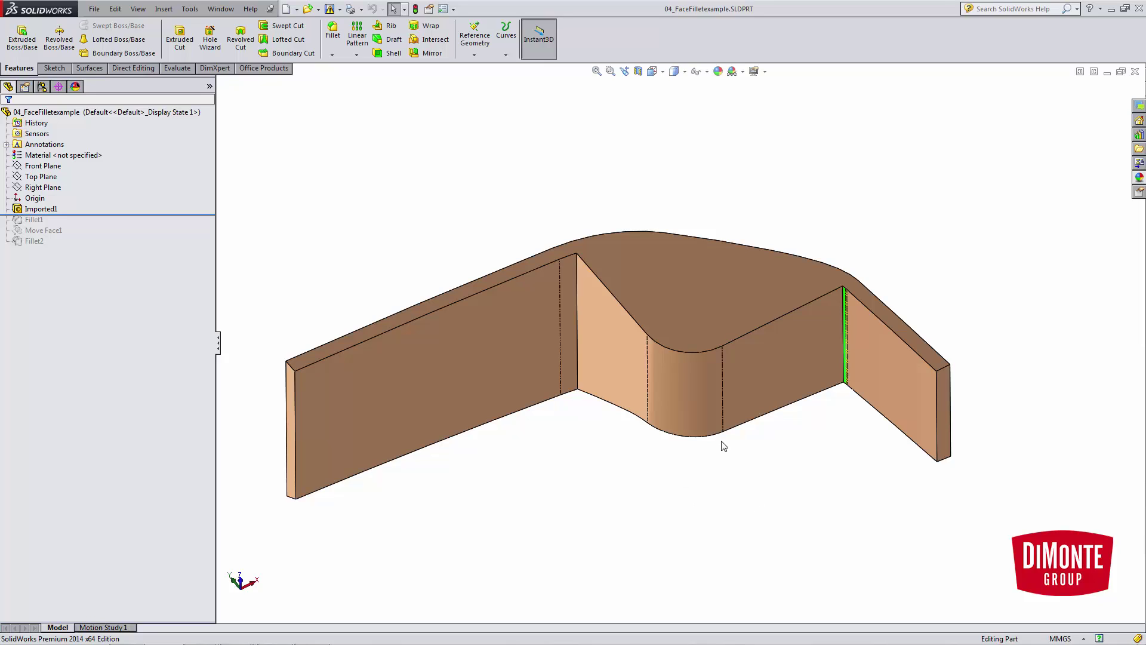
Step: Fillet the two vertical inside corner edges with a constant-size 10 mm radius
{"action": "middle_click_drag", "start_coordinate": [721, 441], "coordinate": [724, 446]}
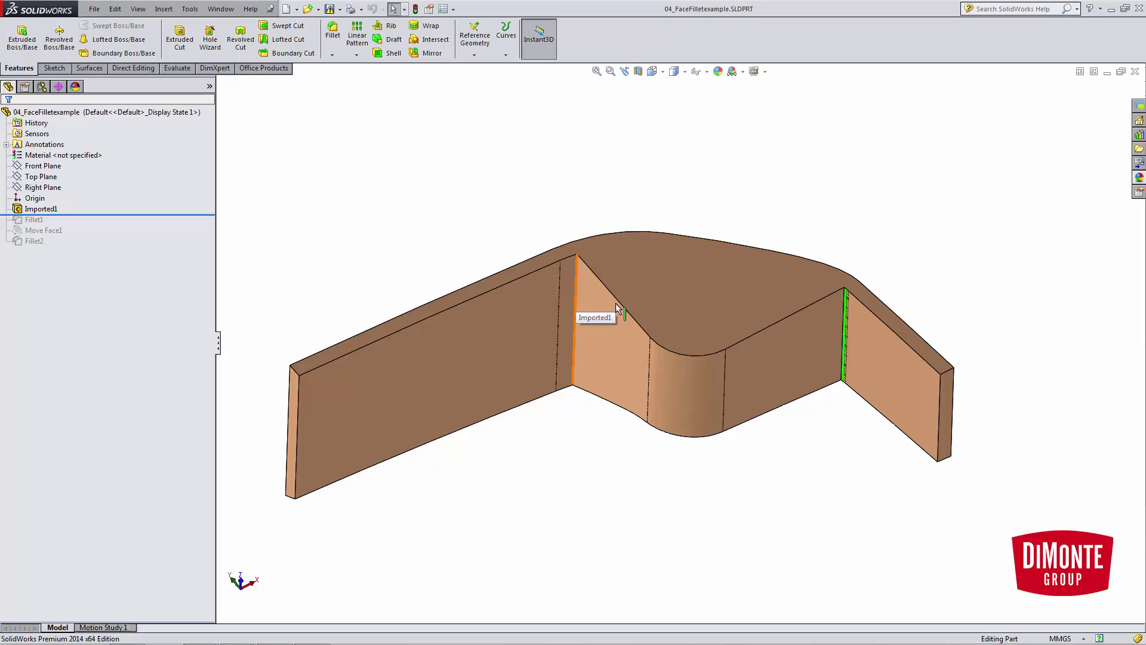
{"action": "left_click", "coordinate": [332, 36]}
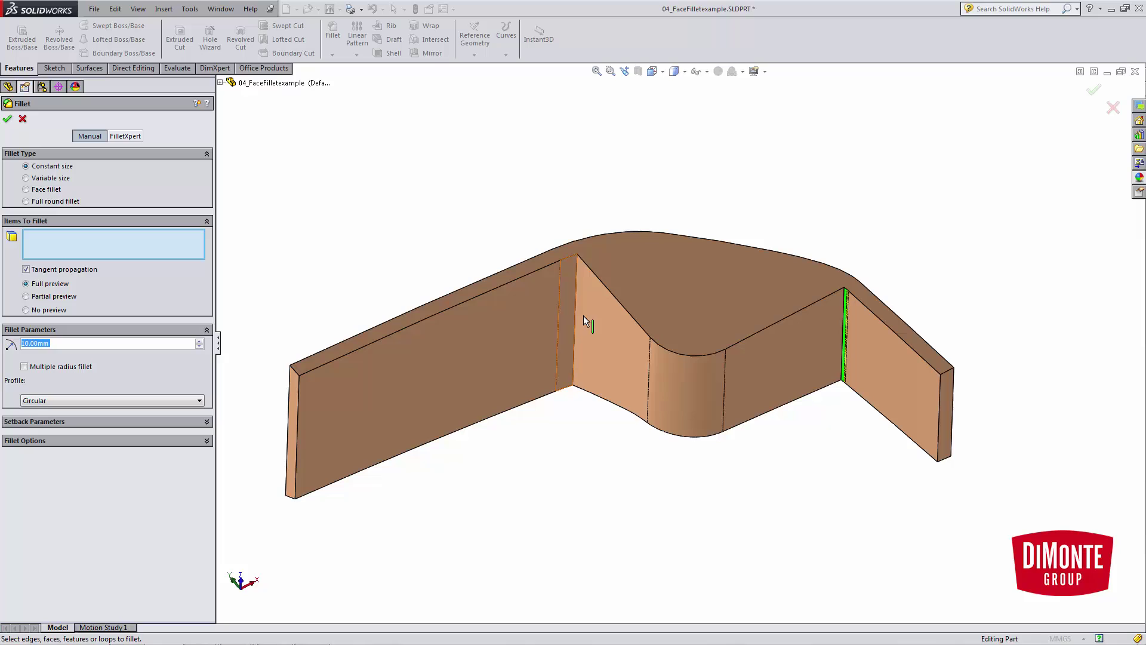
{"action": "left_click", "coordinate": [578, 303]}
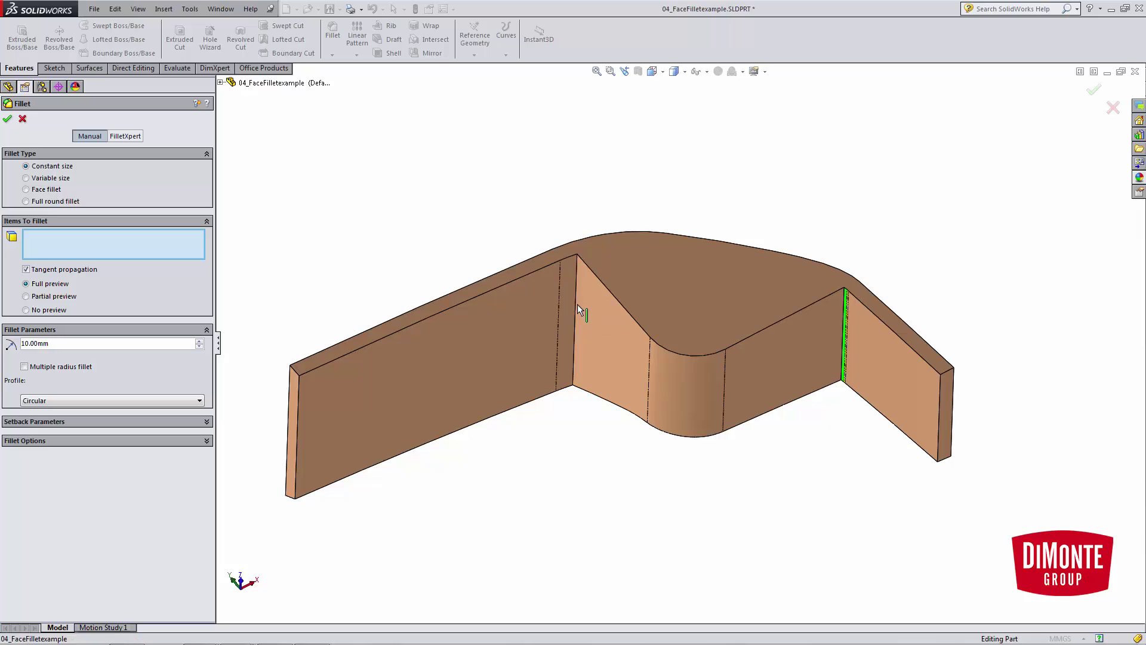
{"action": "left_click", "coordinate": [844, 328]}
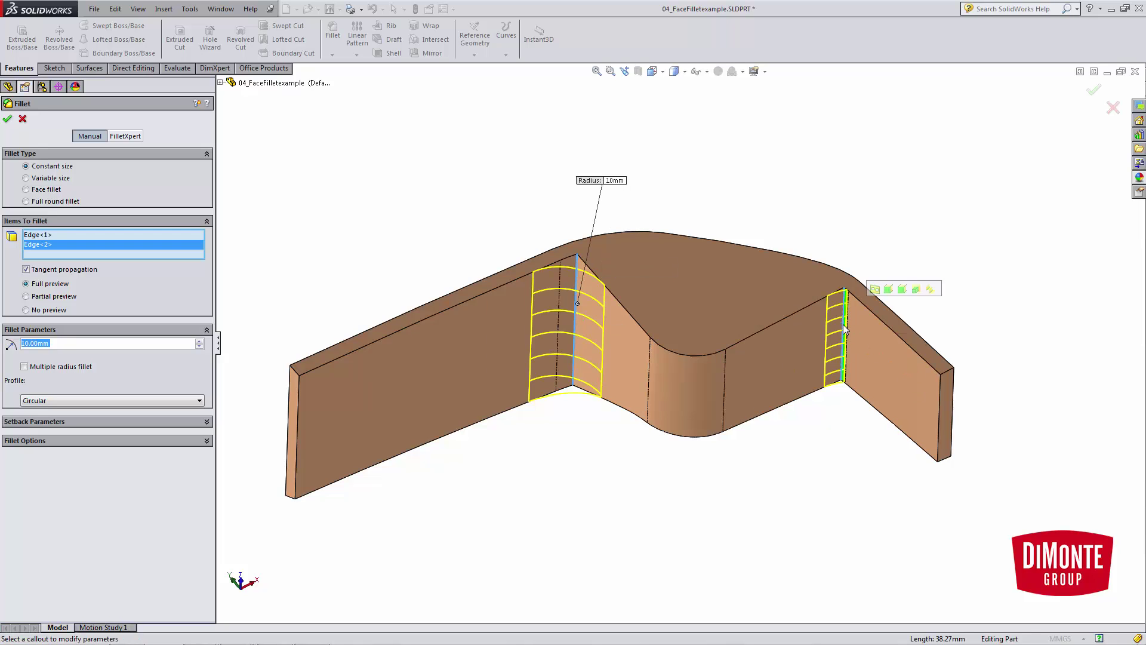
{"action": "left_click", "coordinate": [8, 118]}
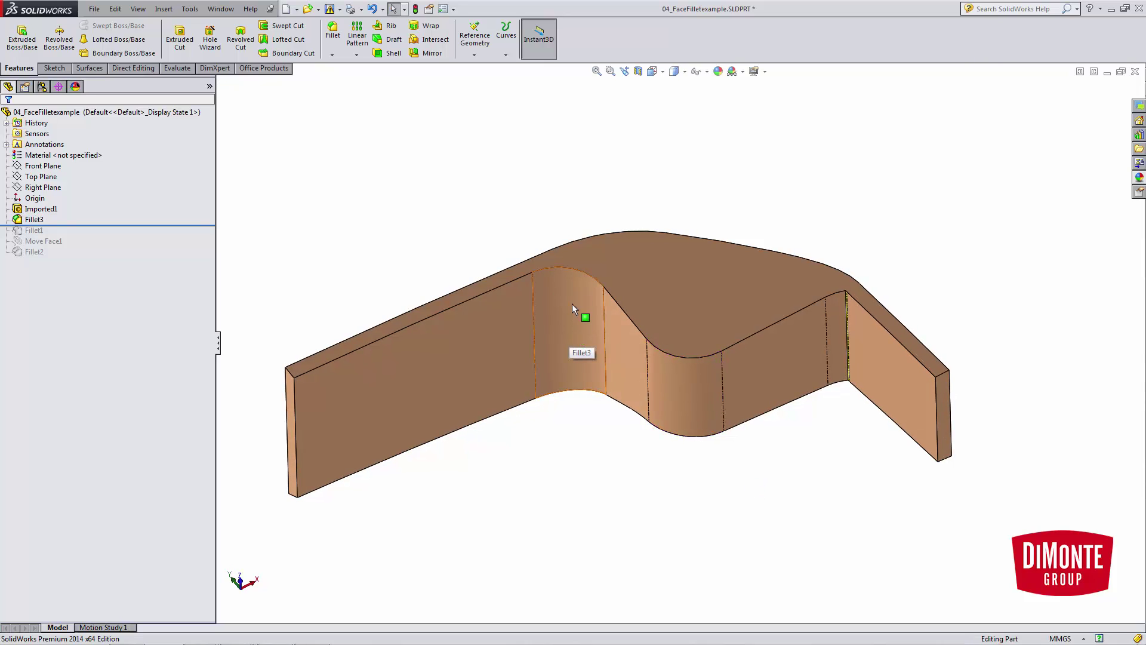
Step: Examine how the edge fillet's preview meets the narrow green and yellow sliver faces at the inside corner
{"action": "scroll", "coordinate": [882, 335], "scroll_direction": "down", "scroll_amount": 5}
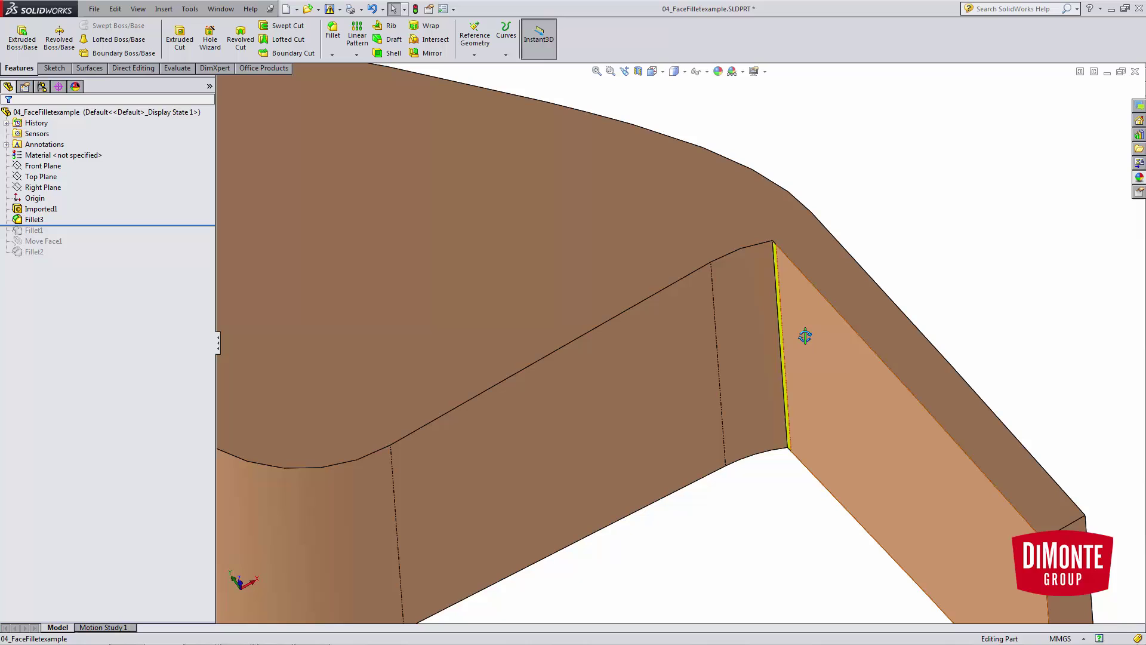
{"action": "left_click", "coordinate": [34, 219]}
{"action": "left_click", "coordinate": [46, 184]}
{"action": "scroll", "coordinate": [768, 245], "scroll_direction": "down", "scroll_amount": 5}
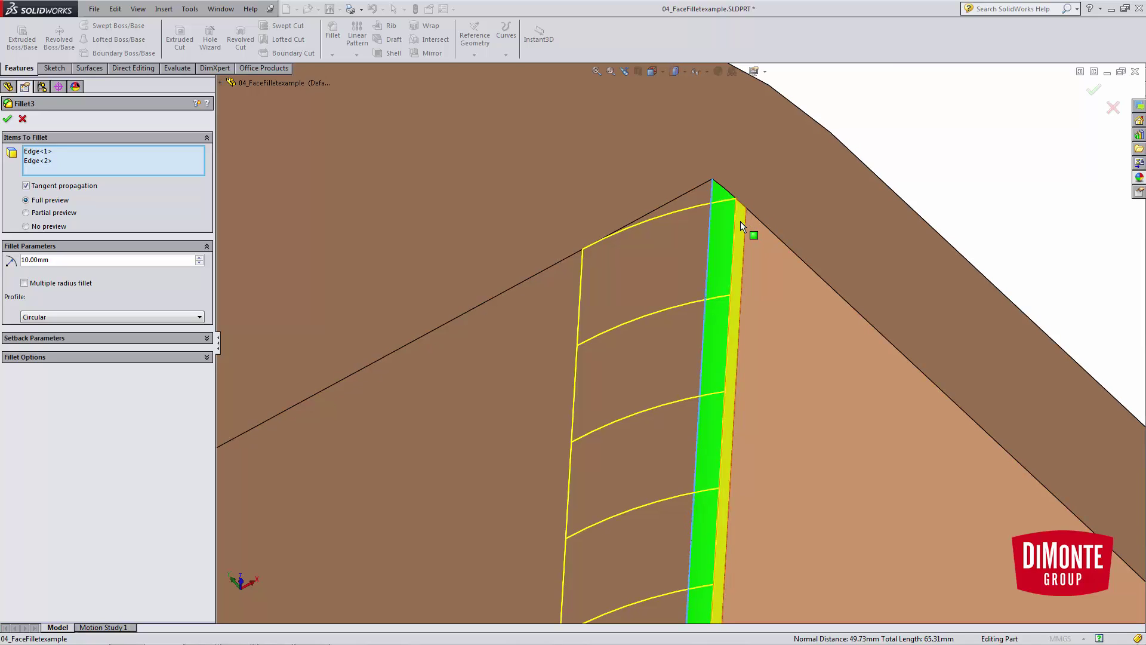
{"action": "scroll", "coordinate": [744, 227], "scroll_direction": "up", "scroll_amount": 2}
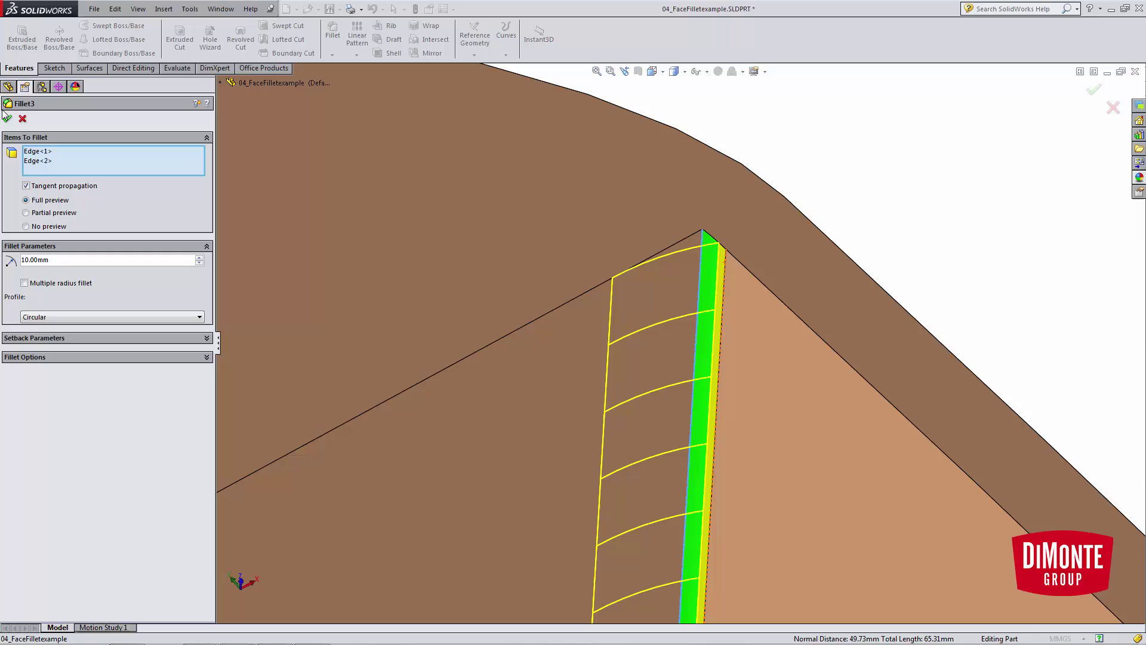
{"action": "left_click", "coordinate": [7, 118]}
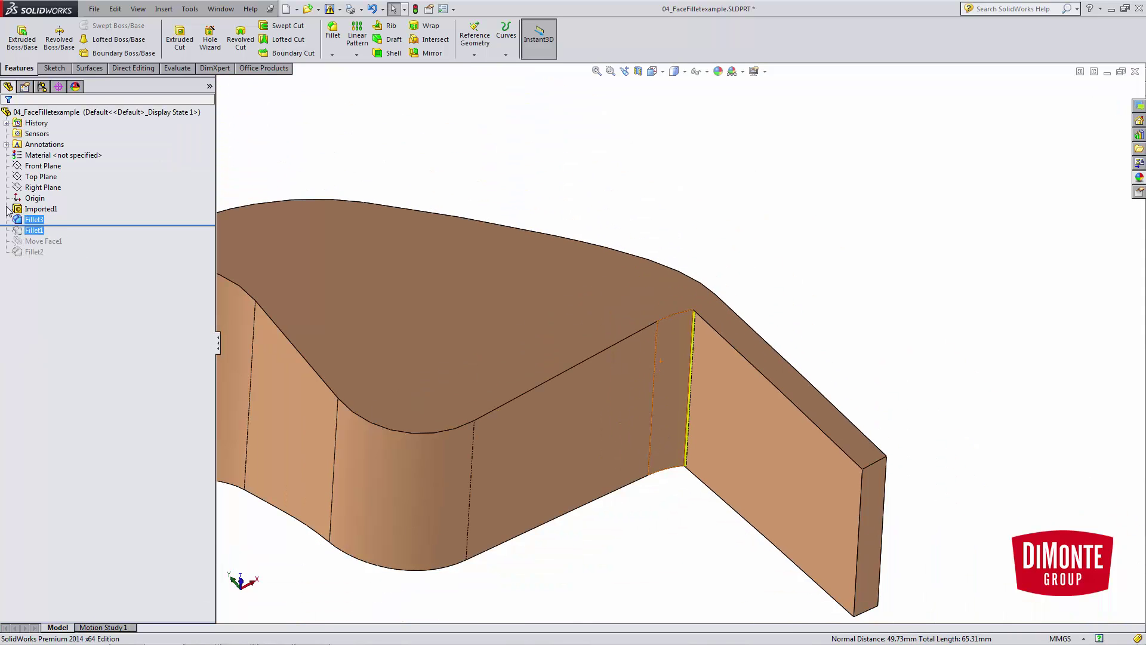
Step: Suppress the constant-size fillet on the two inside corner edges
{"action": "right_click", "coordinate": [25, 220]}
{"action": "left_click", "coordinate": [47, 184]}
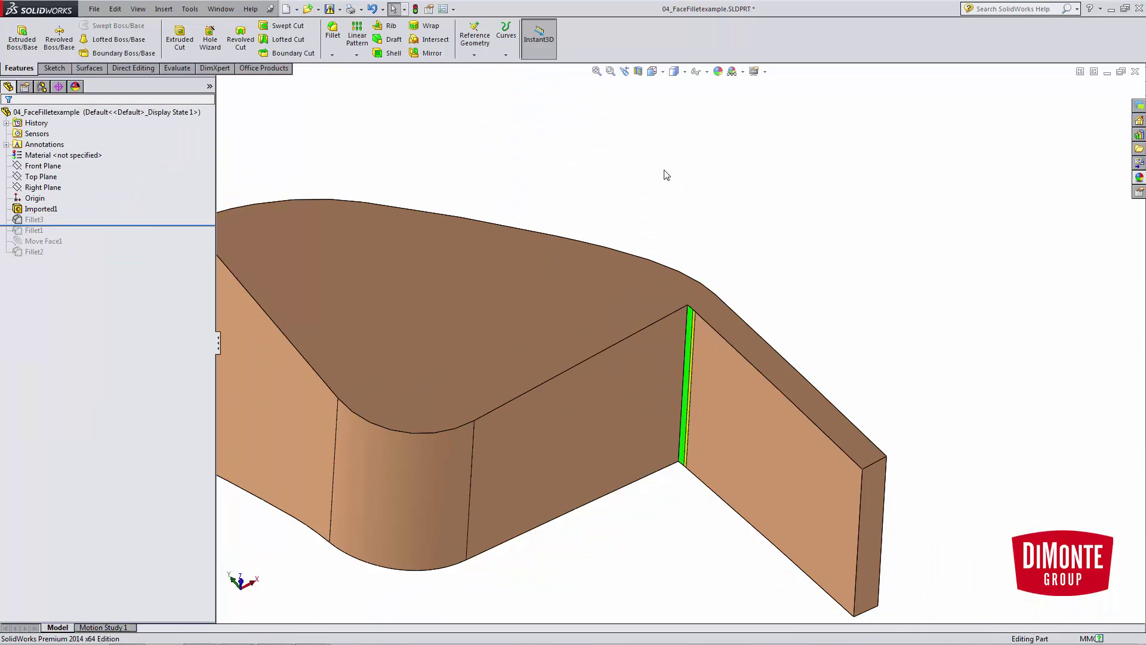
{"action": "scroll", "coordinate": [667, 175], "scroll_direction": "up", "scroll_amount": 2}
Step: Create a 10 mm radial face fillet between the two walls on either side of the green sliver face
{"action": "left_click", "coordinate": [333, 30]}
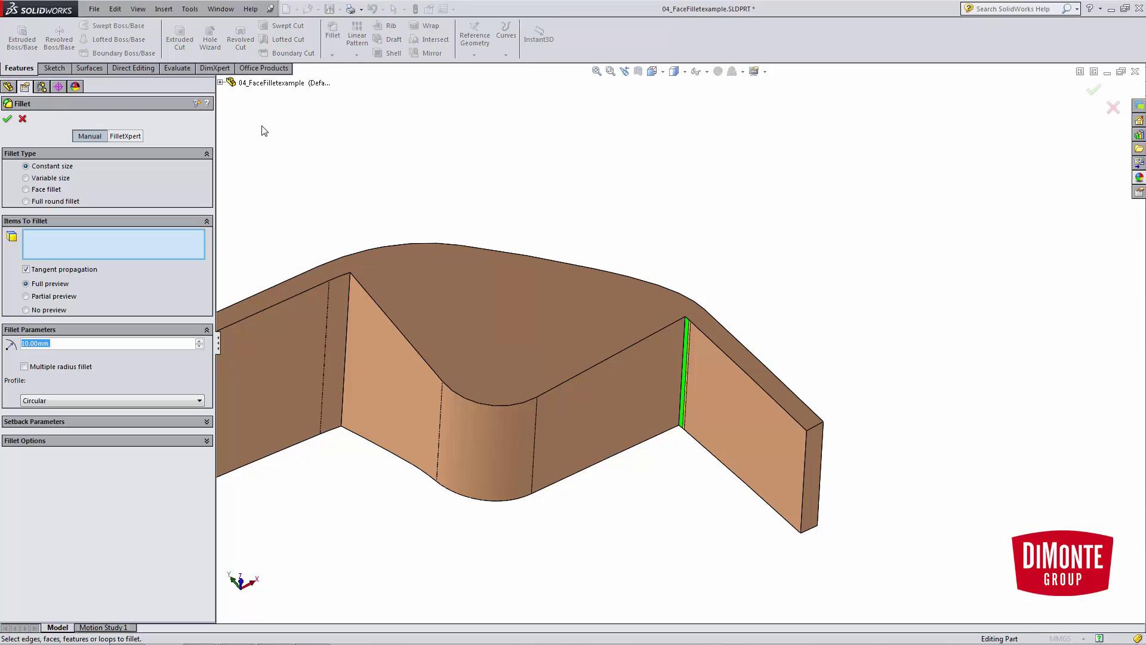
{"action": "left_click", "coordinate": [52, 192]}
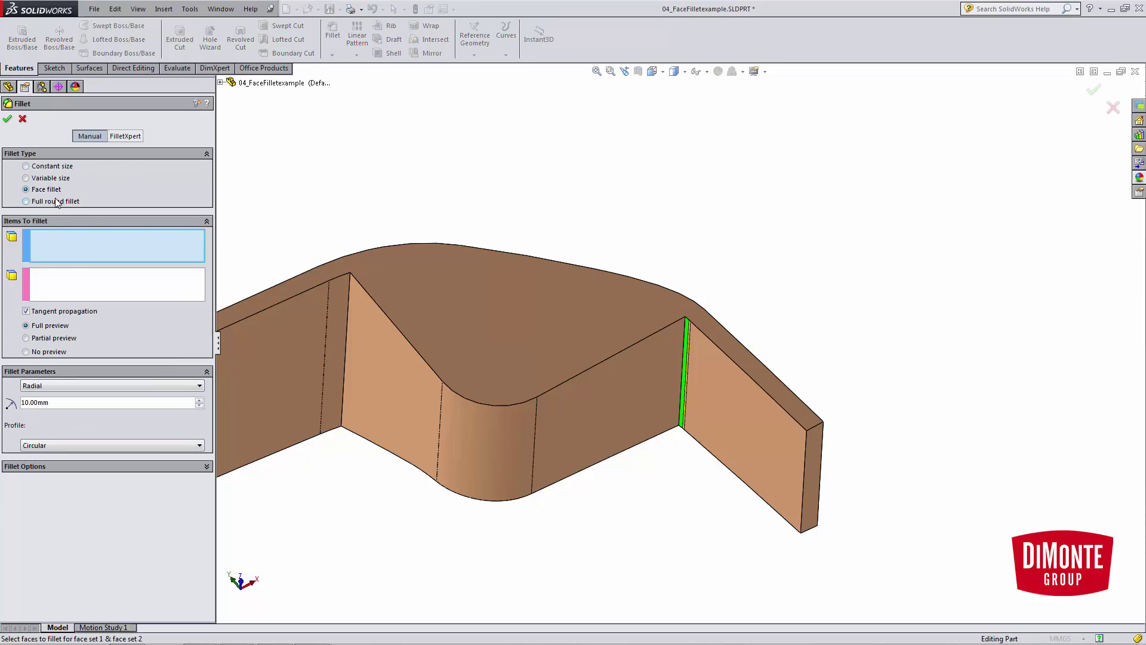
{"action": "scroll", "coordinate": [604, 468], "scroll_direction": "up", "scroll_amount": 1}
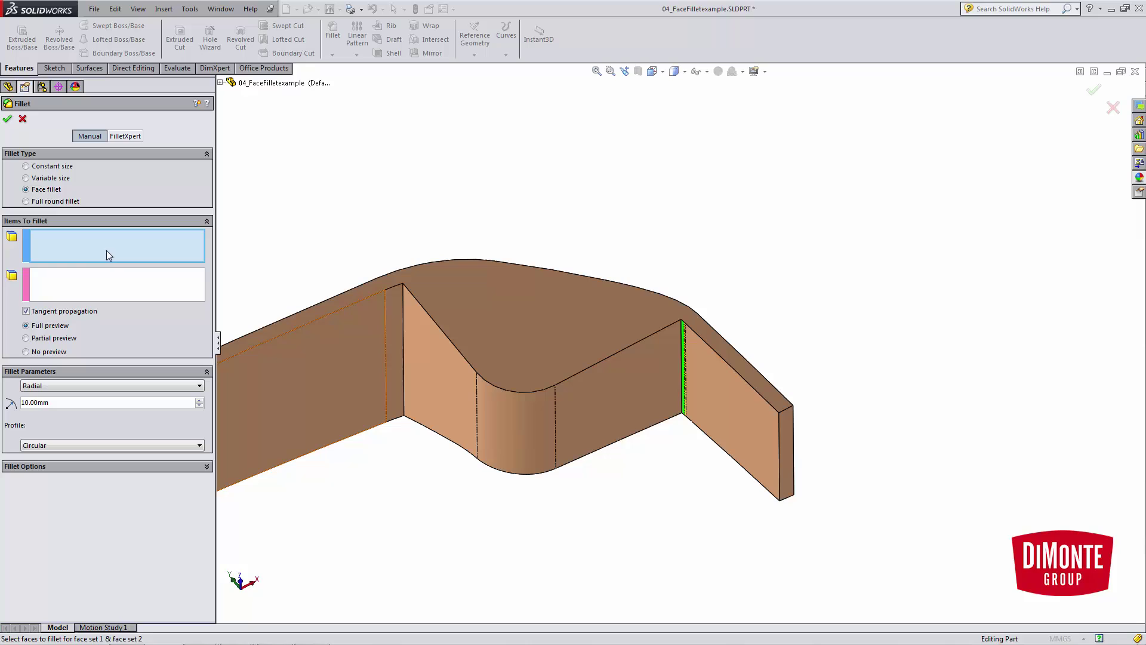
{"action": "left_click", "coordinate": [644, 403]}
{"action": "left_click", "coordinate": [147, 293]}
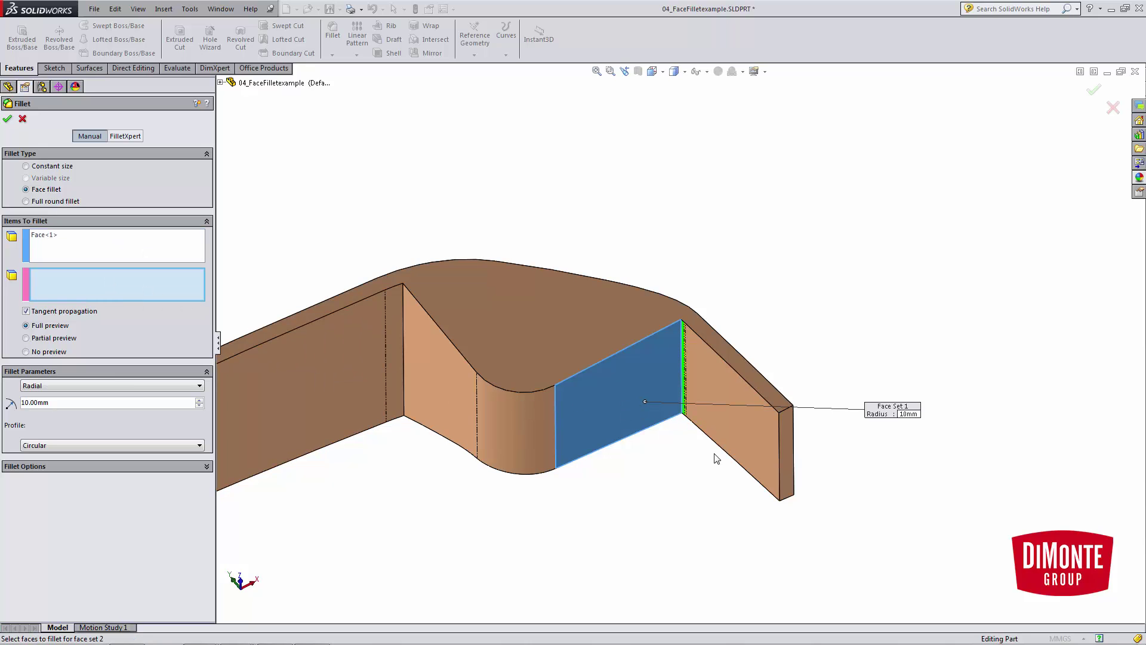
{"action": "middle_click_drag", "start_coordinate": [715, 461], "coordinate": [720, 434]}
{"action": "left_click", "coordinate": [736, 434]}
{"action": "scroll", "coordinate": [736, 434], "scroll_direction": "down", "scroll_amount": 1}
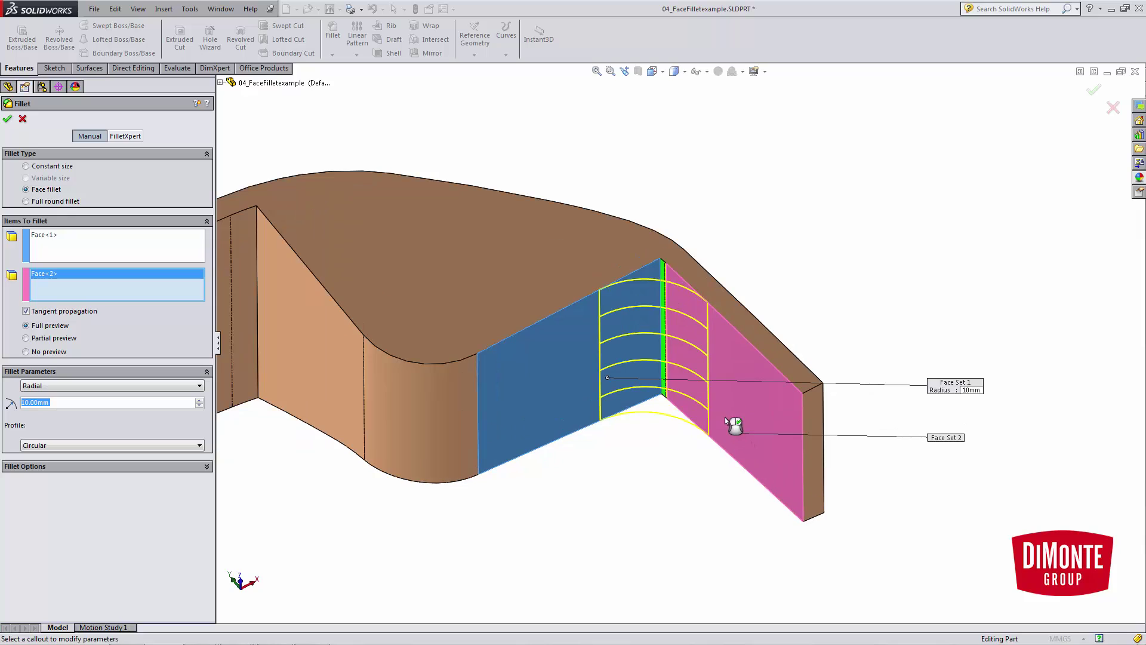
{"action": "scroll", "coordinate": [693, 332], "scroll_direction": "down", "scroll_amount": 1}
{"action": "middle_click_drag", "start_coordinate": [689, 332], "coordinate": [687, 331]}
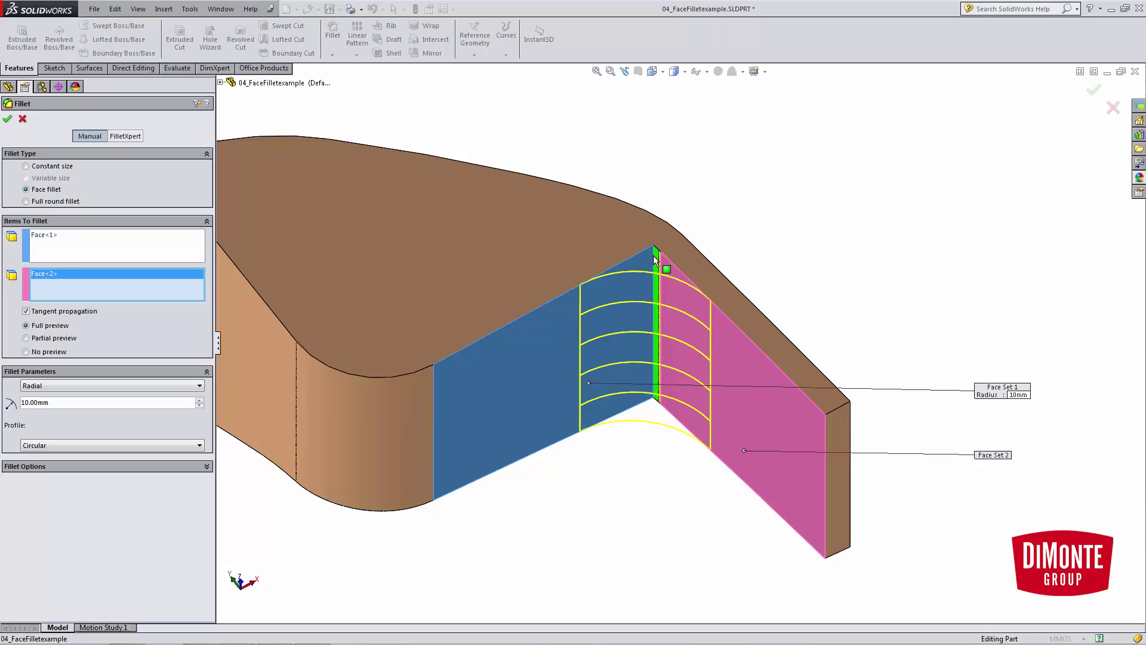
{"action": "left_click", "coordinate": [7, 119]}
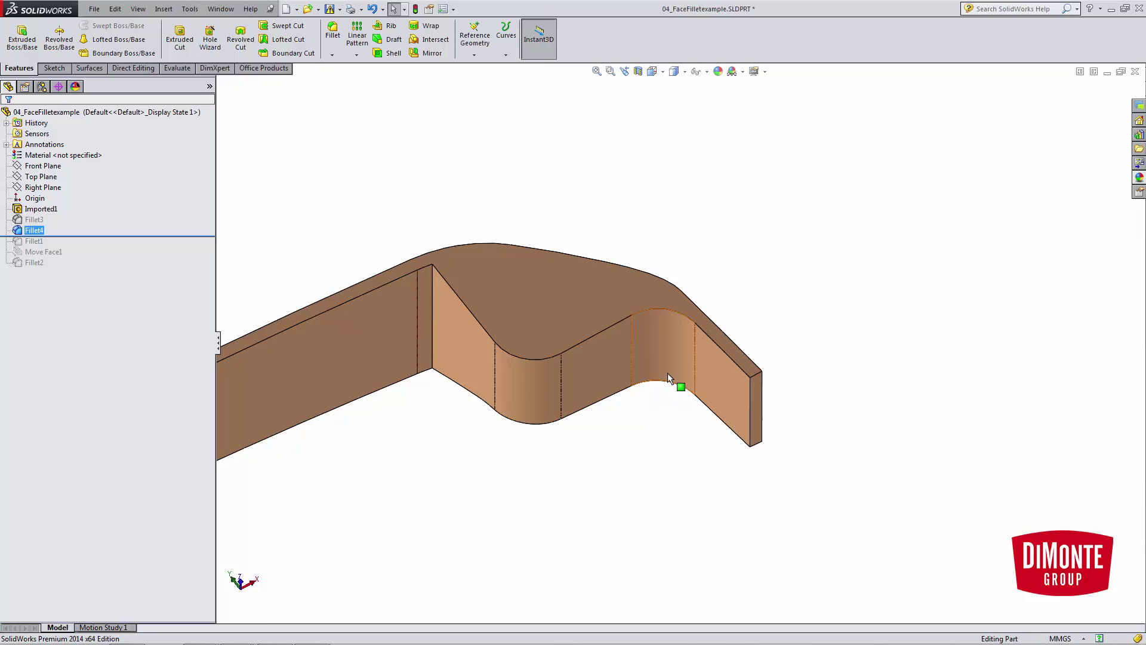
Step: Try to extend the face fillet to the other inside corner by adding the long wall to face set 1 and the adjoining slanted wall to face set 2
{"action": "left_click", "coordinate": [667, 373]}
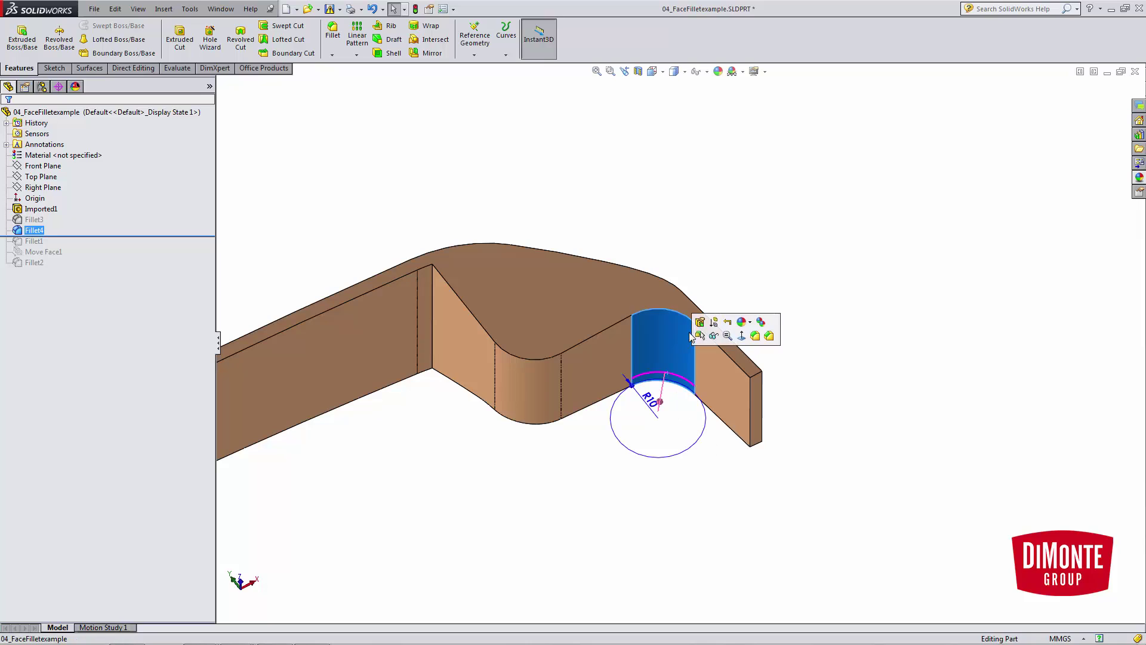
{"action": "left_click", "coordinate": [700, 323]}
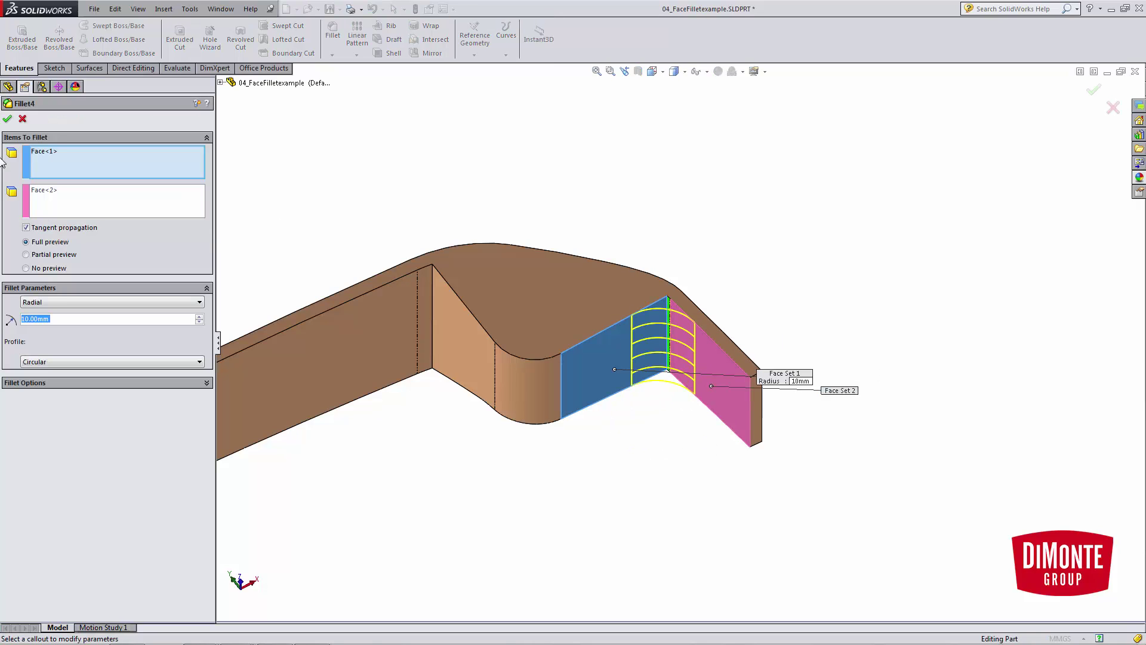
{"action": "left_click", "coordinate": [359, 345]}
{"action": "left_click", "coordinate": [131, 209]}
{"action": "left_click", "coordinate": [463, 348]}
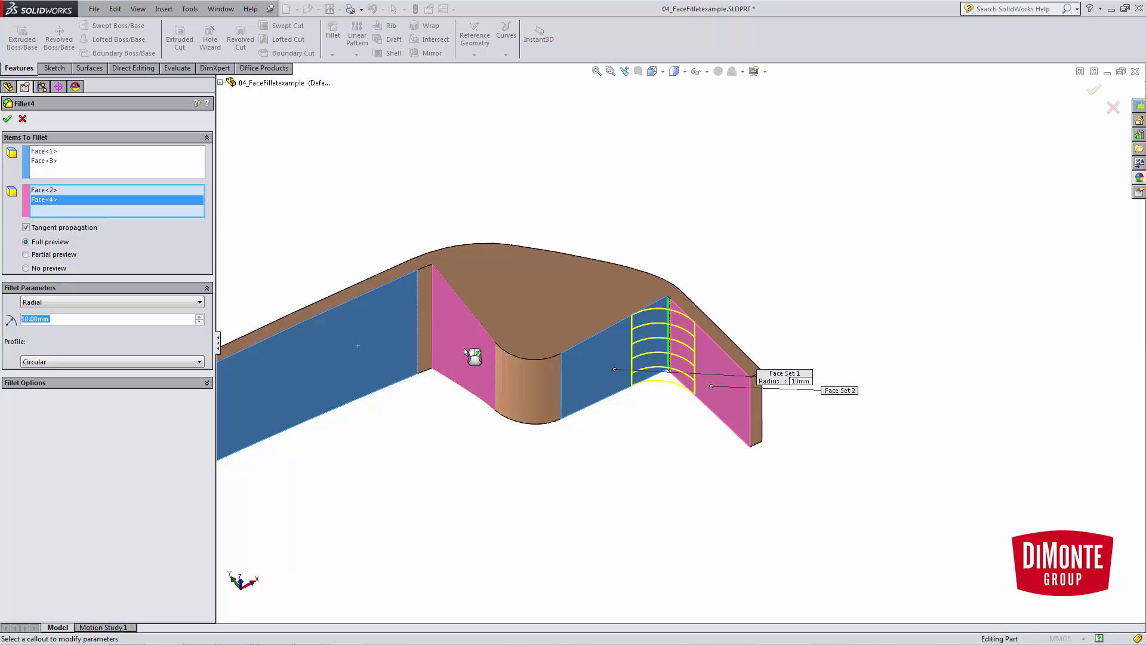
{"action": "left_click", "coordinate": [7, 118]}
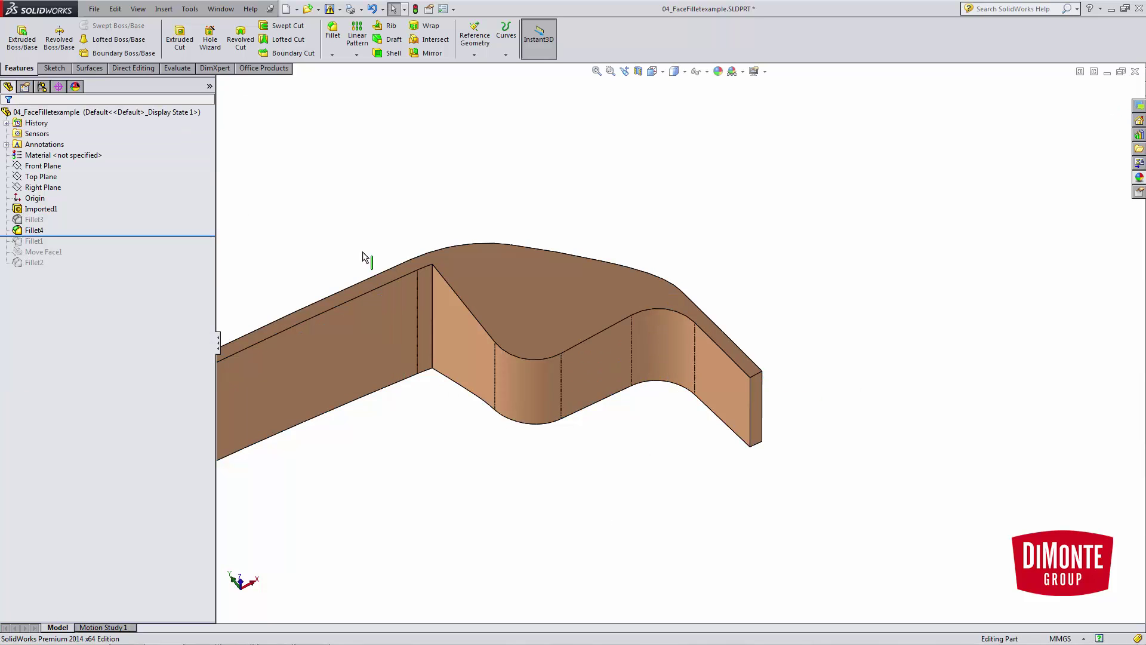
Step: Suppress the face fillet, and remove the green and yellow sliver faces from the corner using Delete Face with the Delete and Patch option
{"action": "left_click", "coordinate": [37, 230]}
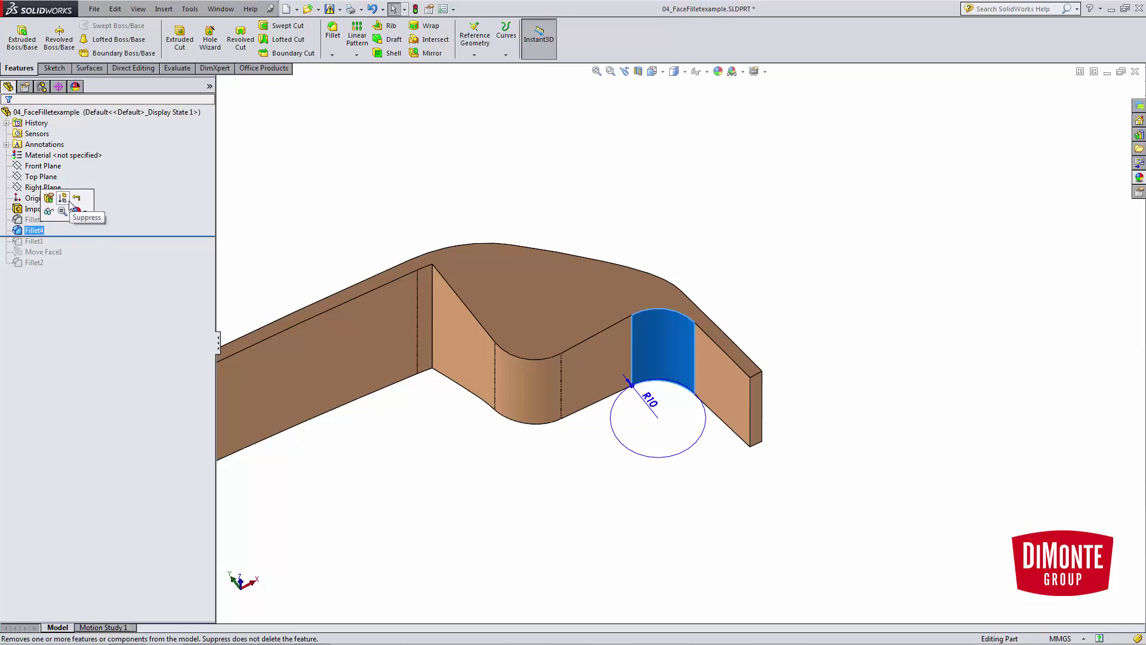
{"action": "left_click", "coordinate": [67, 202]}
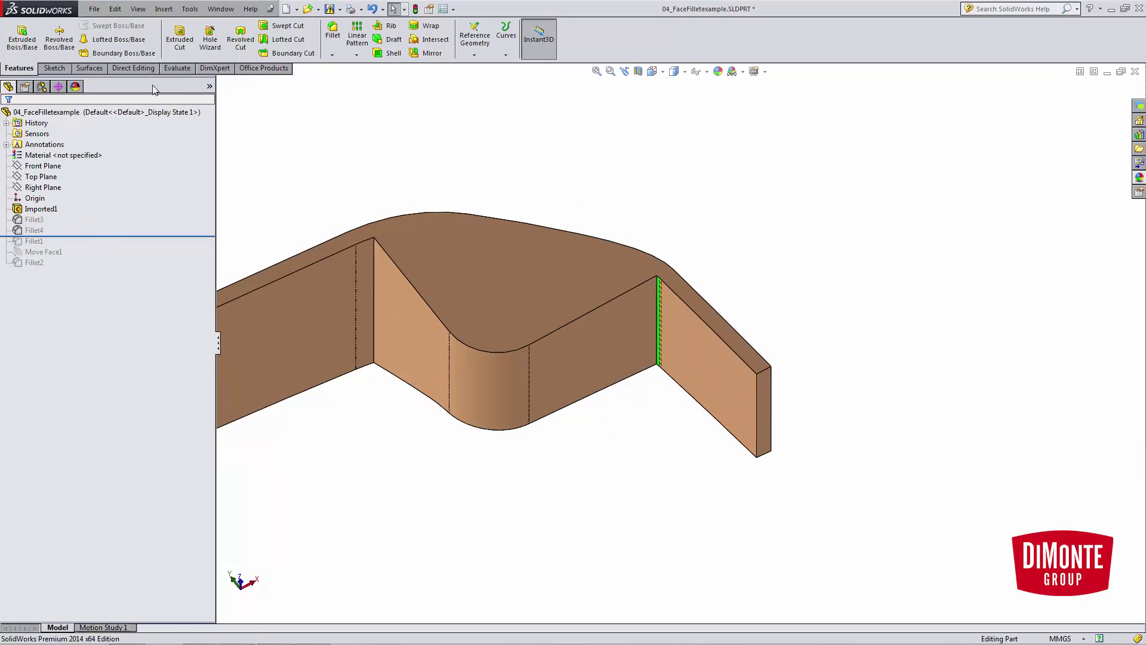
{"action": "left_click", "coordinate": [138, 72]}
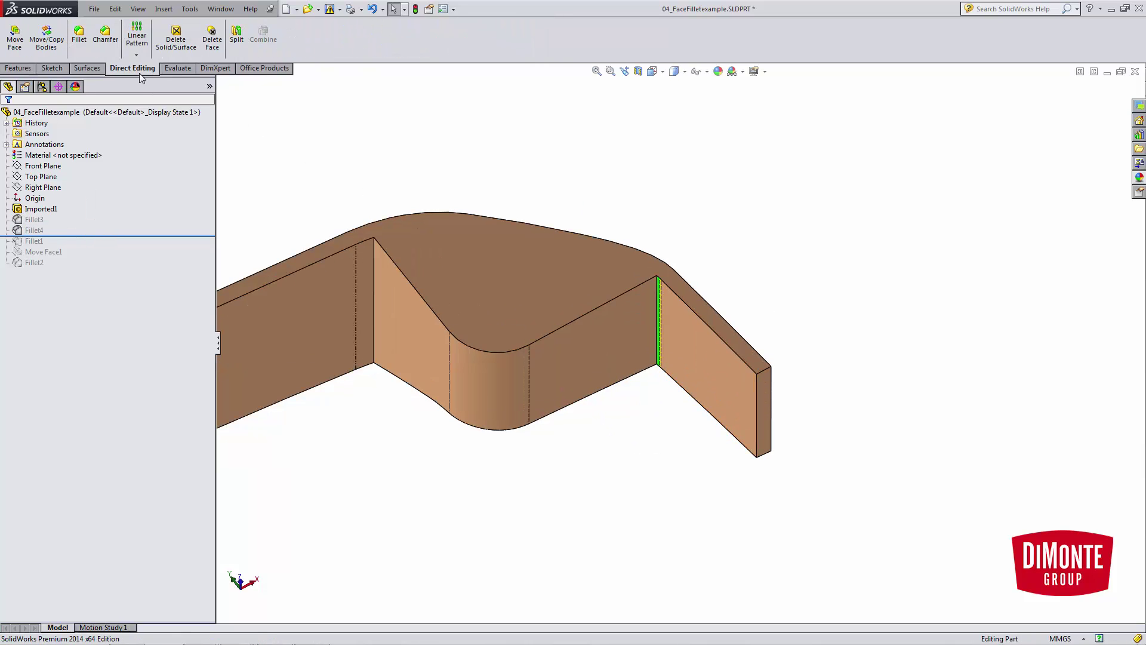
{"action": "left_click", "coordinate": [212, 39]}
{"action": "scroll", "coordinate": [708, 411], "scroll_direction": "down", "scroll_amount": 4}
{"action": "scroll", "coordinate": [561, 156], "scroll_direction": "down", "scroll_amount": 3}
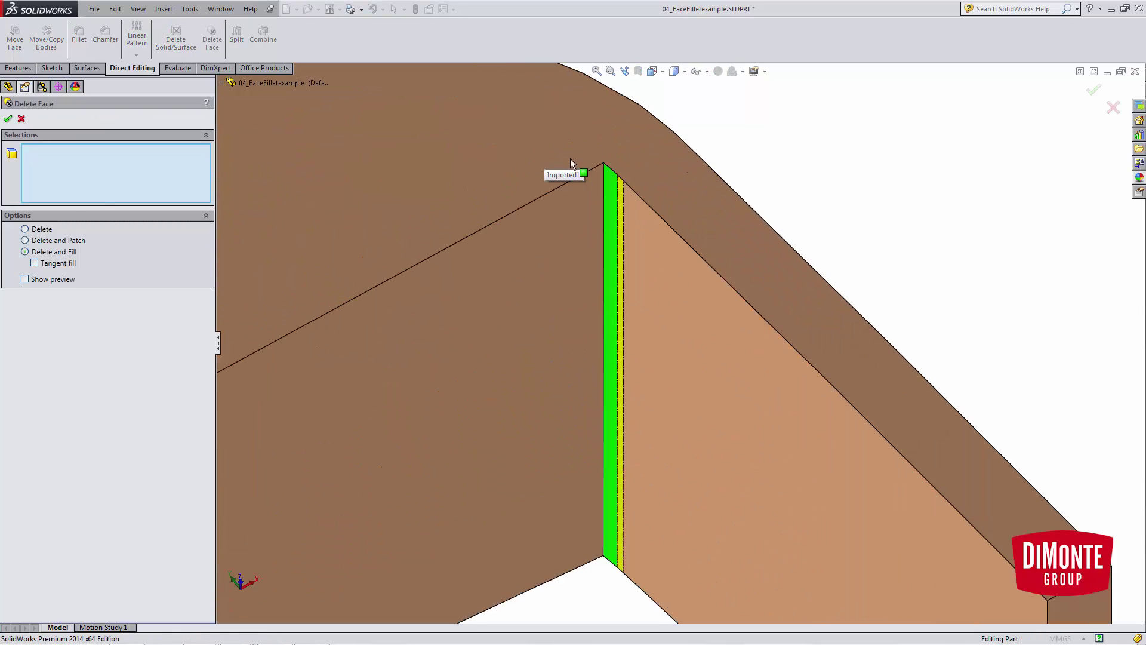
{"action": "left_click", "coordinate": [56, 242]}
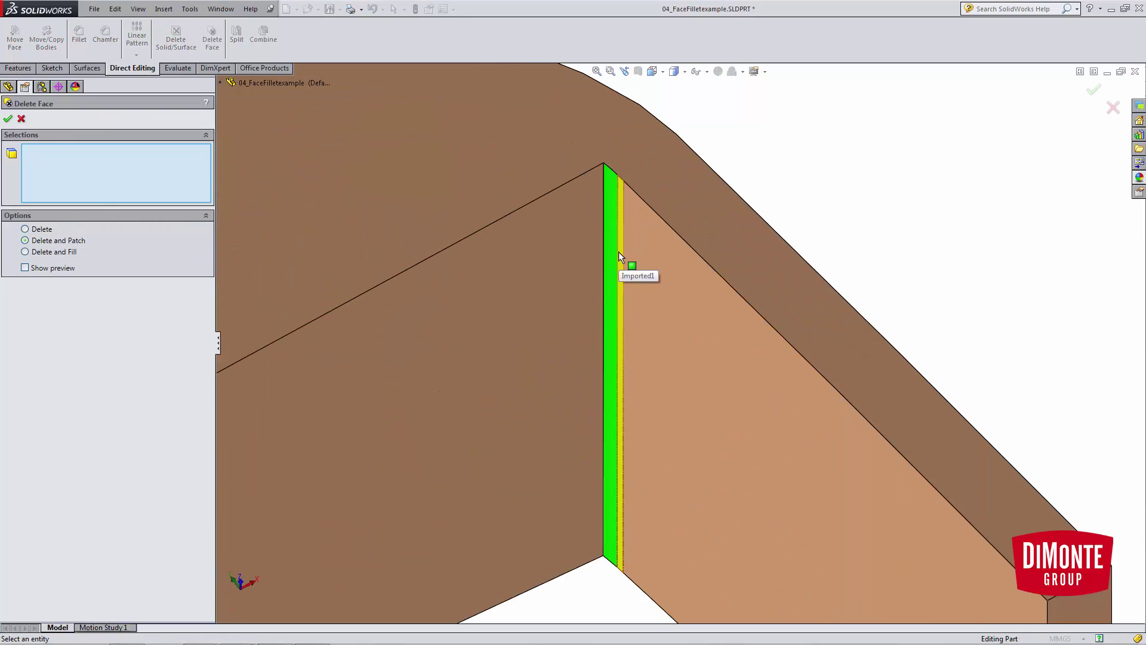
{"action": "left_click", "coordinate": [619, 252]}
{"action": "left_click", "coordinate": [610, 249]}
{"action": "scroll", "coordinate": [643, 332], "scroll_direction": "up", "scroll_amount": 2}
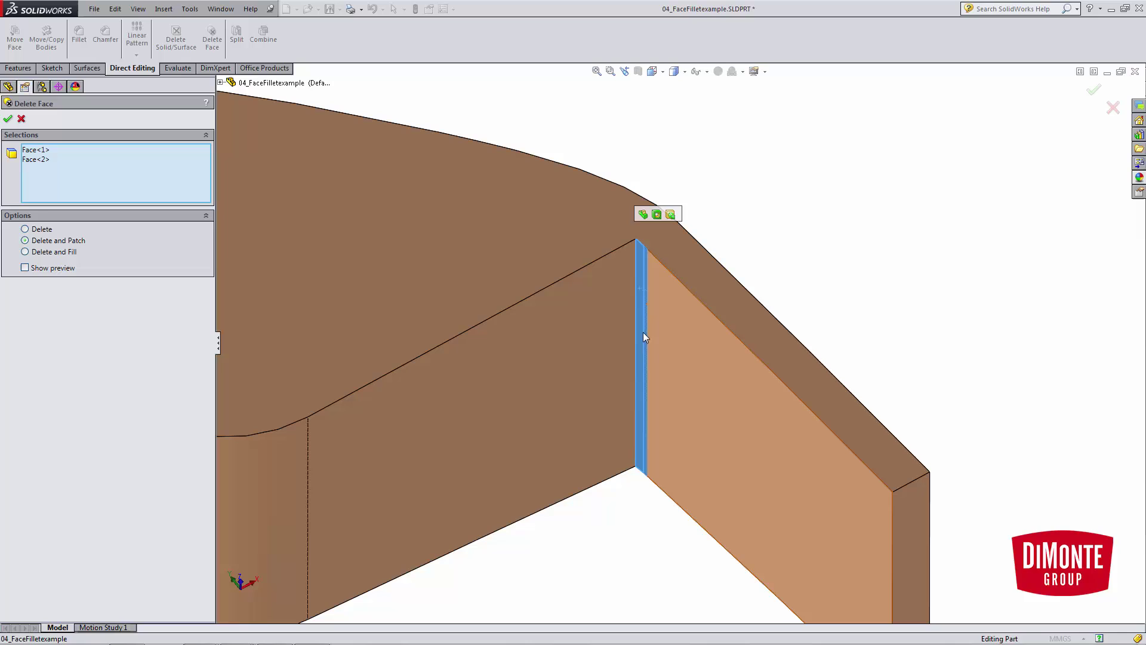
{"action": "left_click", "coordinate": [7, 119]}
{"action": "scroll", "coordinate": [707, 393], "scroll_direction": "up", "scroll_amount": 2}
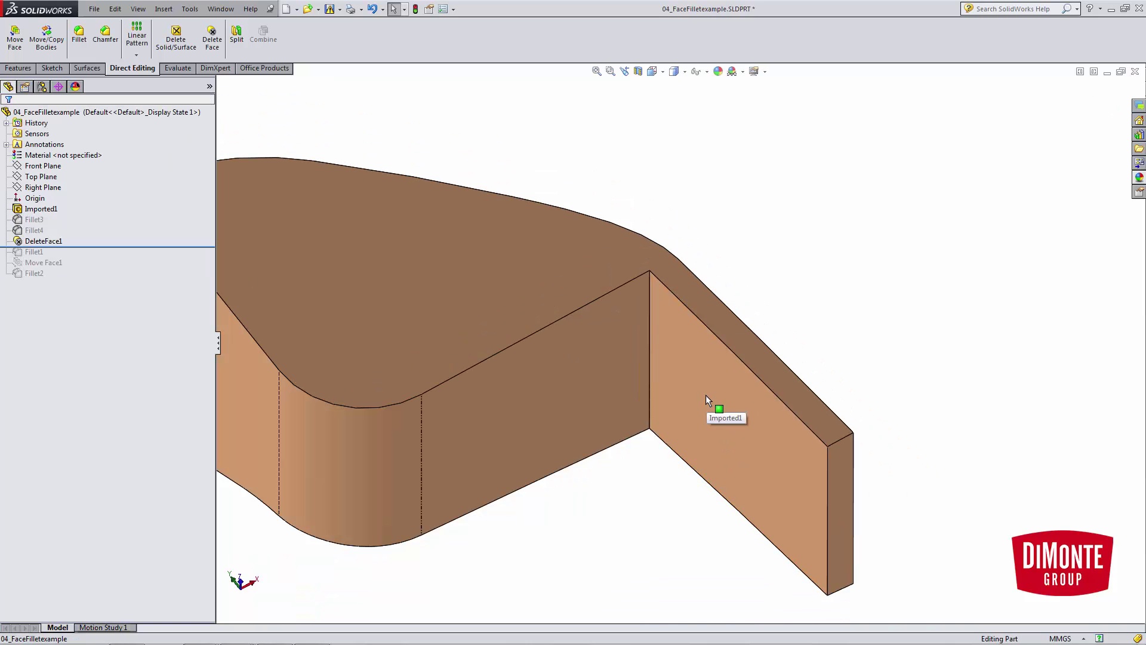
{"action": "left_click", "coordinate": [705, 395]}
{"action": "left_click", "coordinate": [637, 467]}
{"action": "left_click", "coordinate": [595, 410]}
{"action": "left_click", "coordinate": [662, 509]}
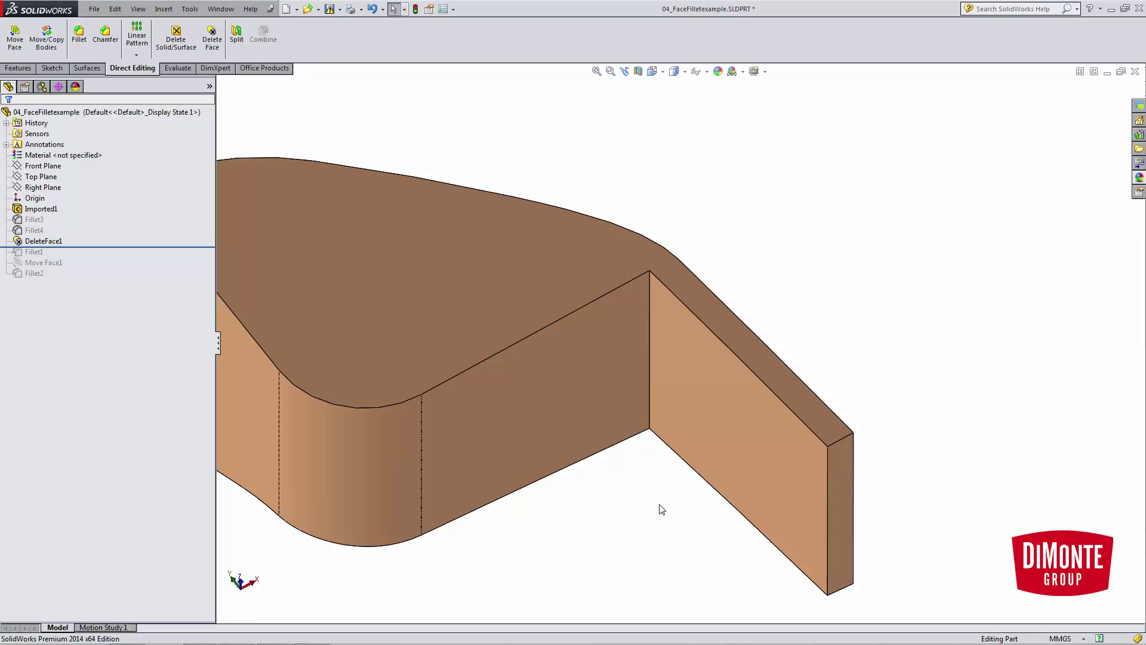
{"action": "left_click", "coordinate": [42, 263]}
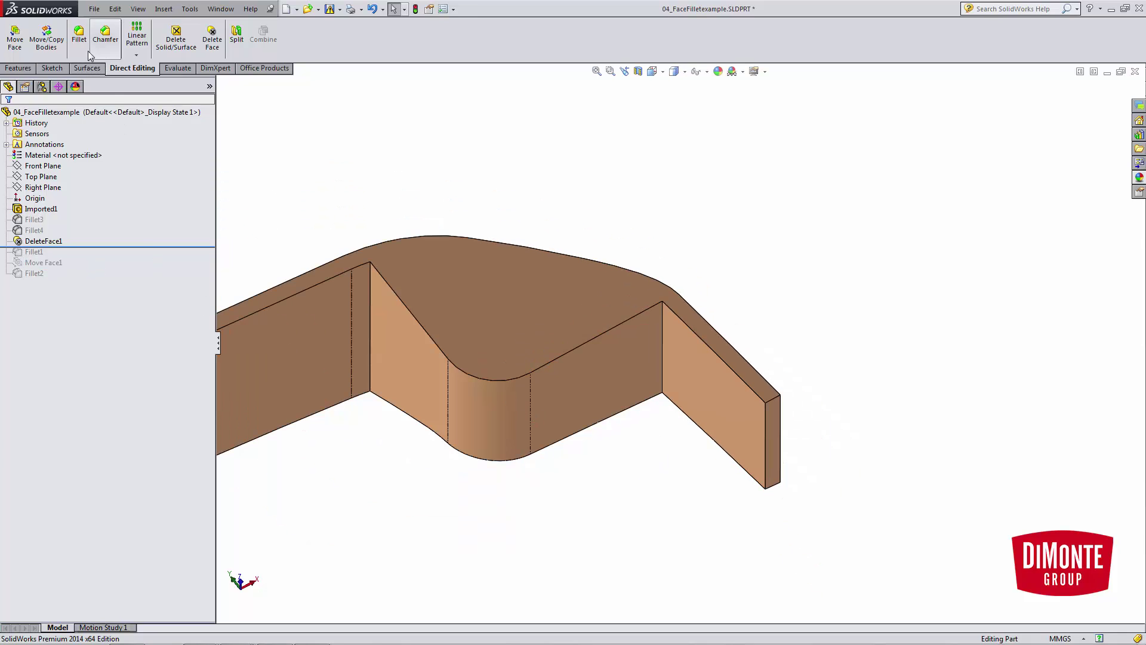
Step: Apply a constant-size 10 mm fillet to both vertical inside corner edges of the patched body
{"action": "left_click", "coordinate": [83, 48]}
{"action": "left_click", "coordinate": [33, 167]}
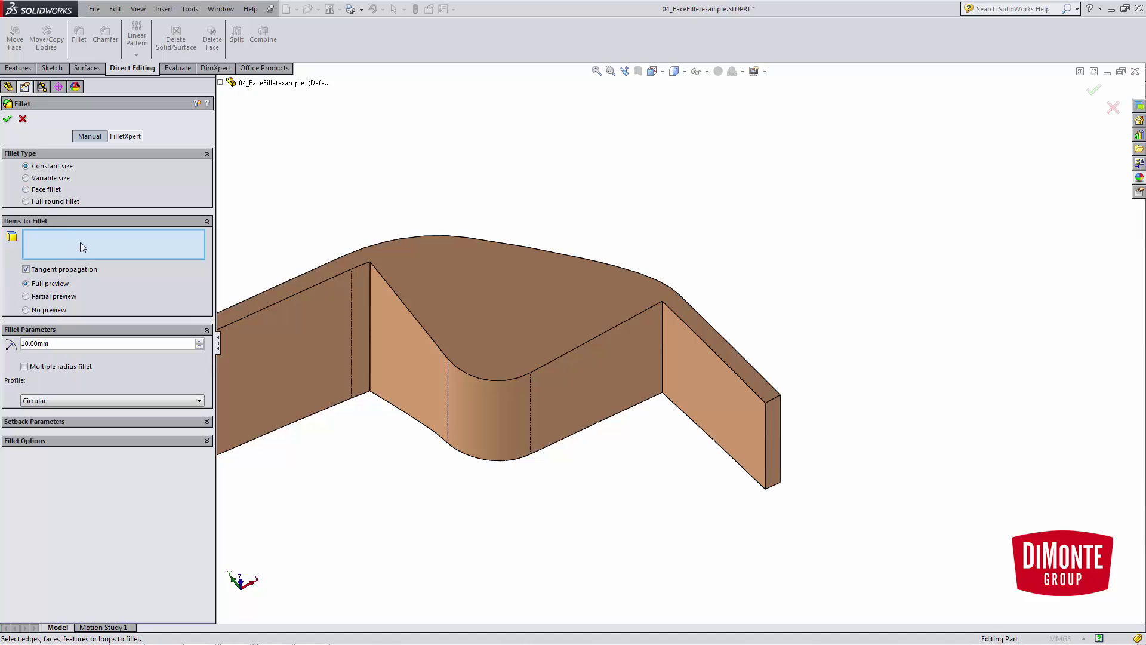
{"action": "left_click", "coordinate": [370, 315]}
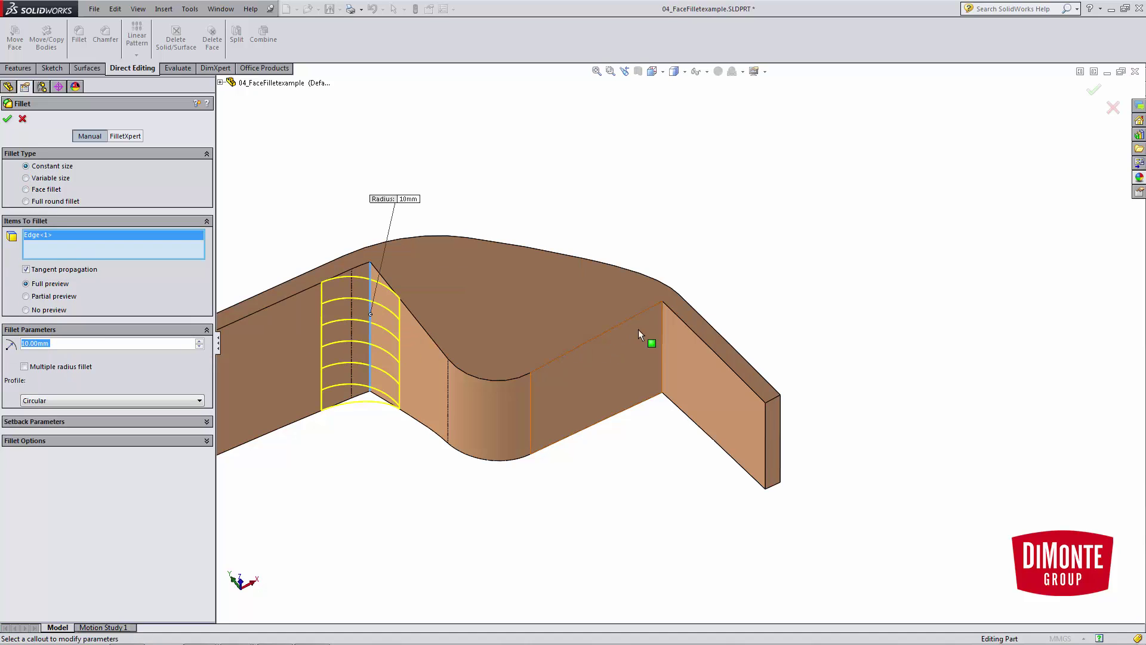
{"action": "left_click", "coordinate": [663, 327]}
{"action": "left_click", "coordinate": [7, 118]}
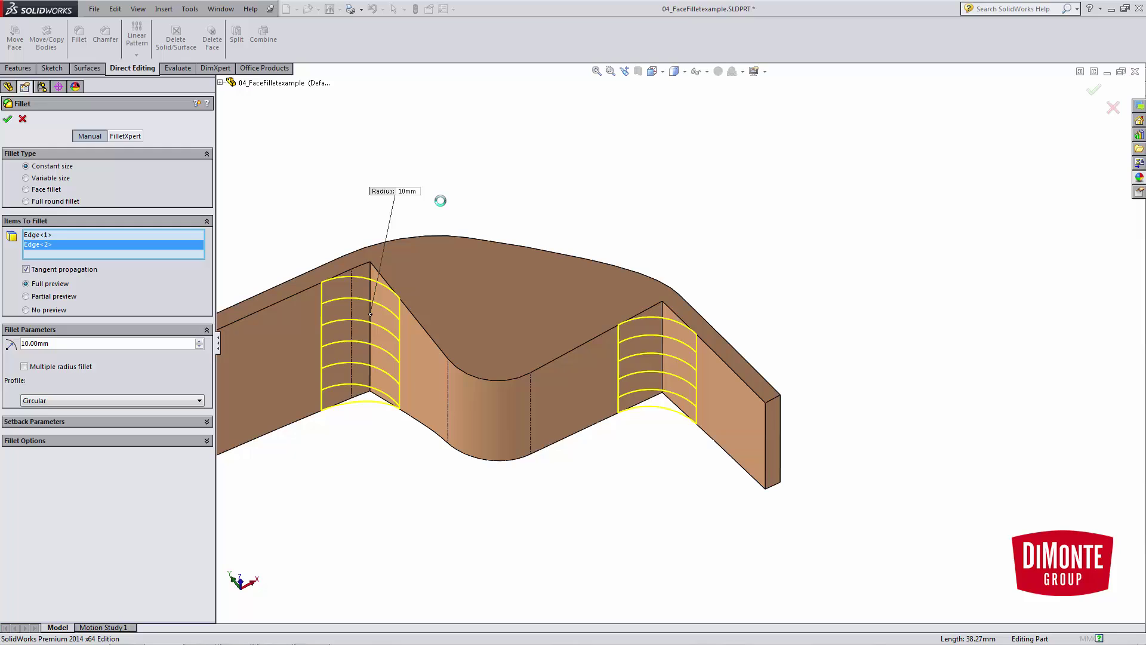
{"action": "left_click", "coordinate": [517, 200]}
Step: Suppress the newest edge fillet and the DeleteFace1 feature, and unsuppress the face fillet
{"action": "left_click", "coordinate": [41, 262]}
{"action": "left_click", "coordinate": [35, 251]}
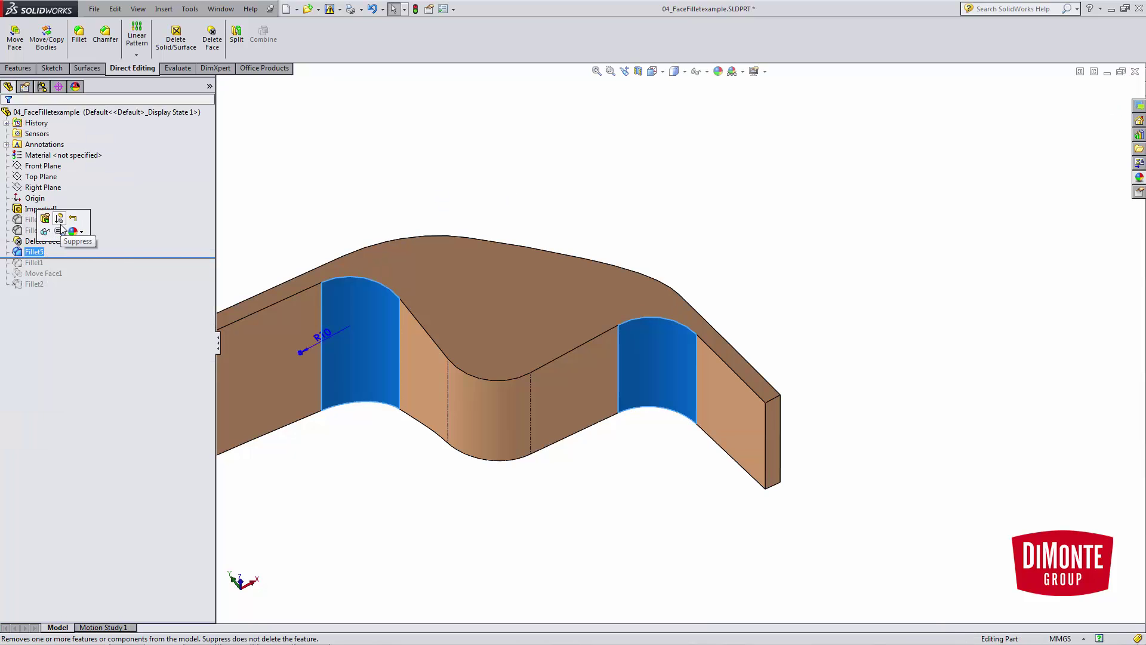
{"action": "left_click", "coordinate": [69, 221]}
{"action": "left_click", "coordinate": [43, 240]}
{"action": "left_click", "coordinate": [70, 215]}
{"action": "left_click", "coordinate": [34, 230]}
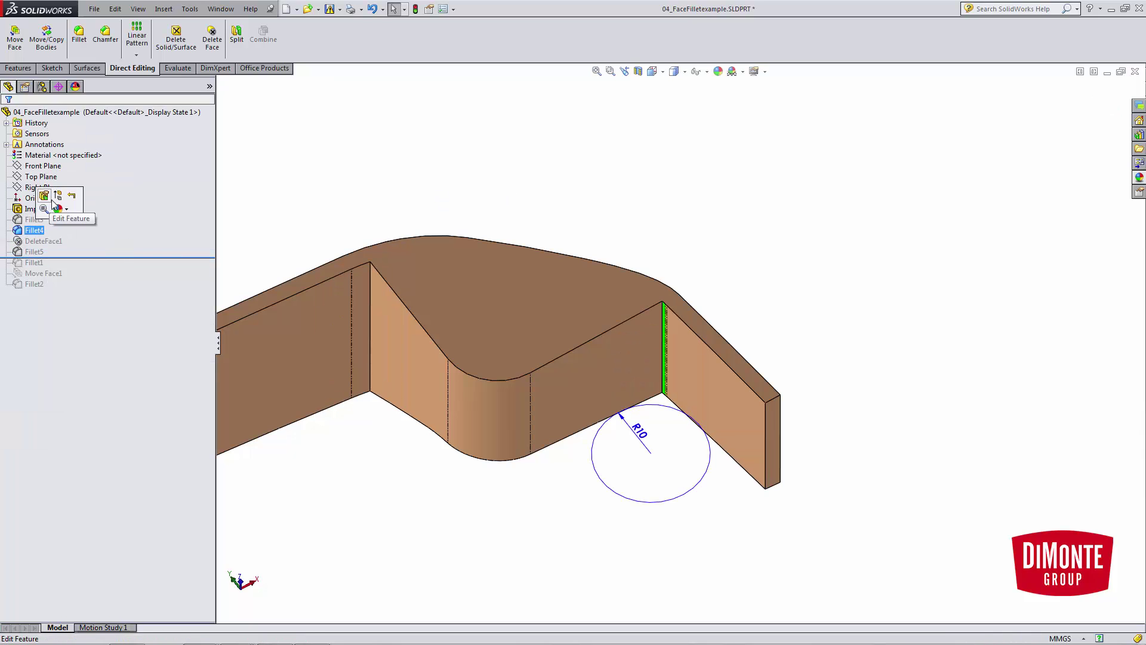
{"action": "left_click", "coordinate": [64, 200]}
{"action": "middle_click_drag", "start_coordinate": [734, 218], "coordinate": [635, 462]}
{"action": "scroll", "coordinate": [634, 454], "scroll_direction": "up", "scroll_amount": 1}
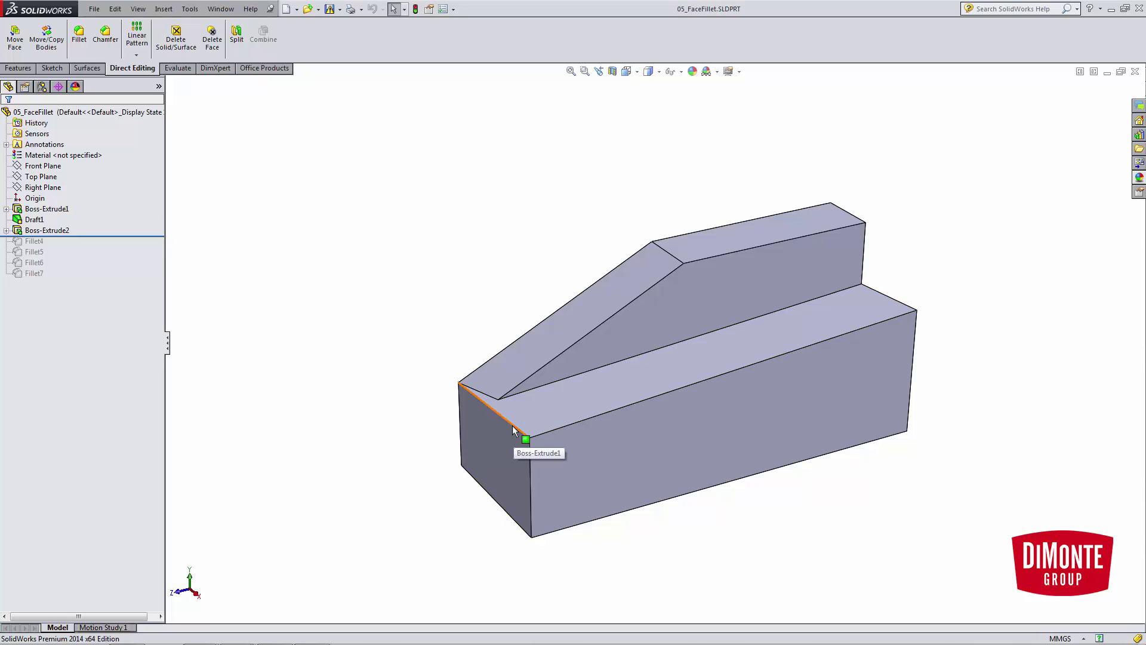
Step: Try to apply a constant-size 10 mm fillet to the front top edge of the lower block
{"action": "left_click", "coordinate": [79, 34]}
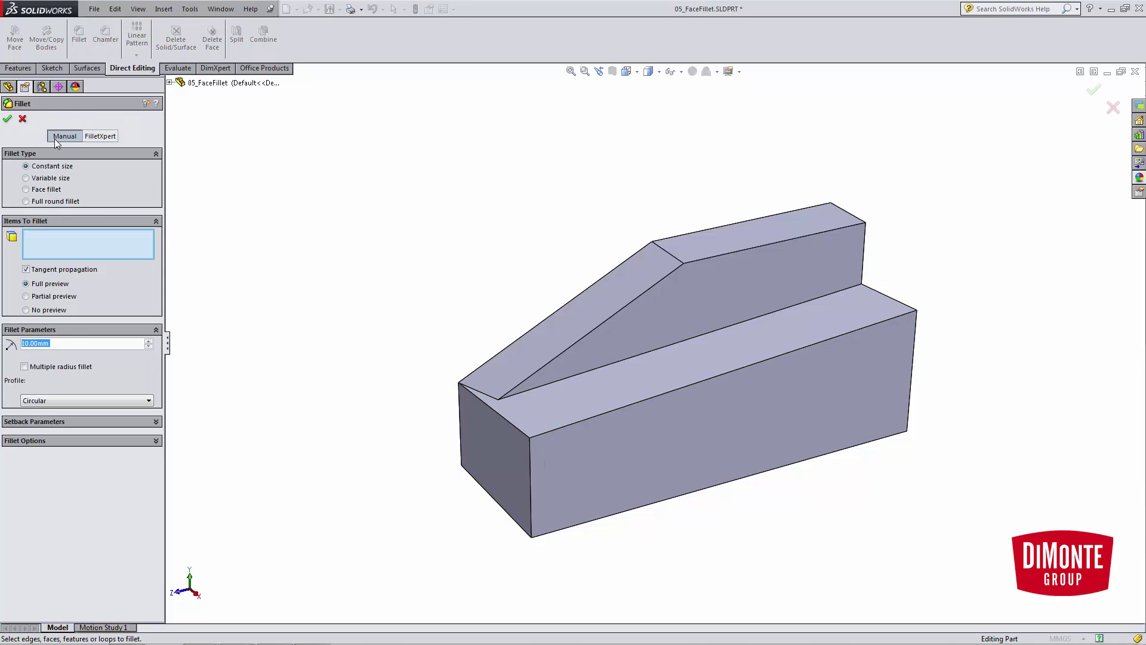
{"action": "left_click", "coordinate": [496, 411]}
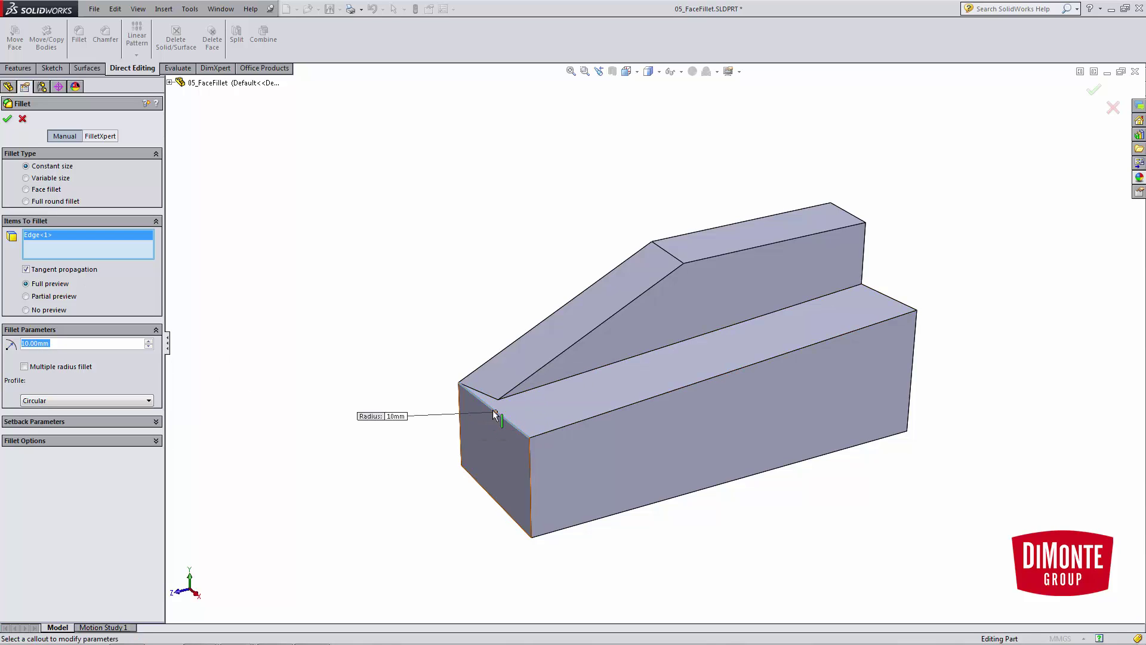
{"action": "scroll", "coordinate": [597, 469], "scroll_direction": "down", "scroll_amount": 2}
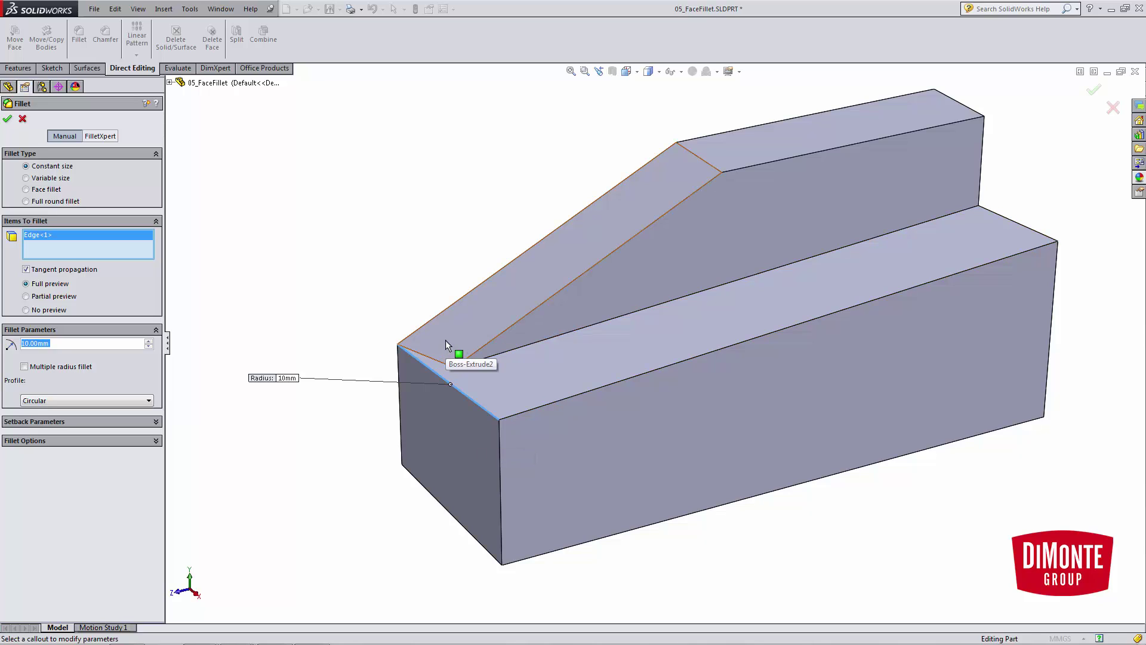
{"action": "left_click", "coordinate": [22, 119]}
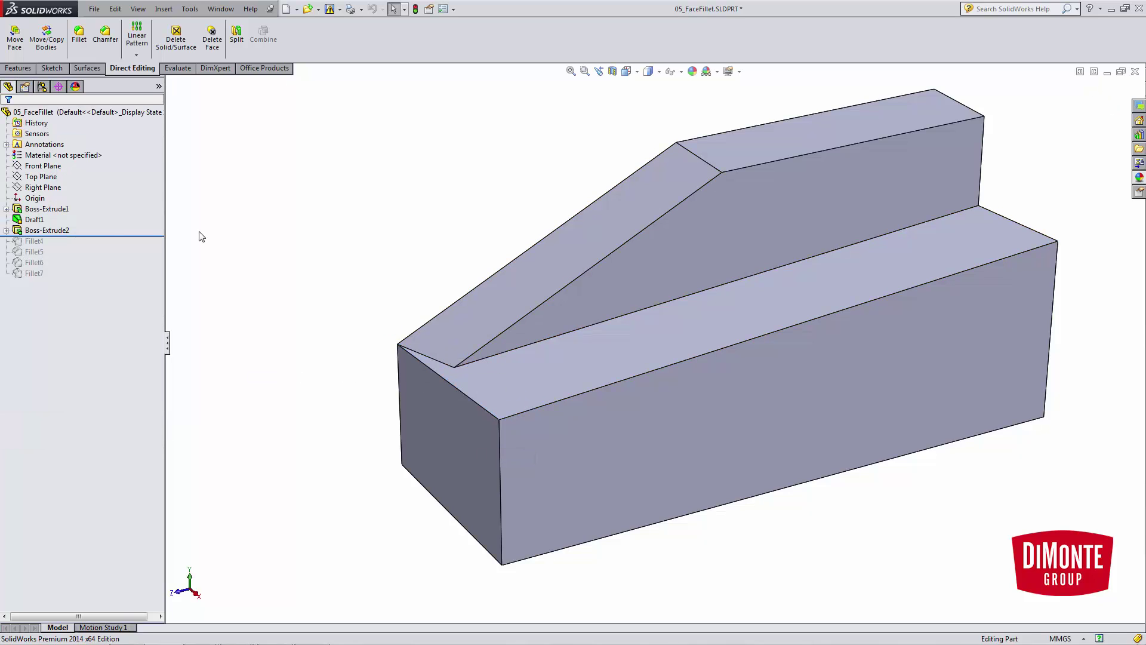
Step: Roll the model forward to include the first fillet after Boss-Extrude2, and open that face fillet's definition
{"action": "left_click", "coordinate": [96, 244]}
{"action": "left_click_drag", "start_coordinate": [95, 241], "coordinate": [95, 245]}
{"action": "left_click", "coordinate": [38, 241]}
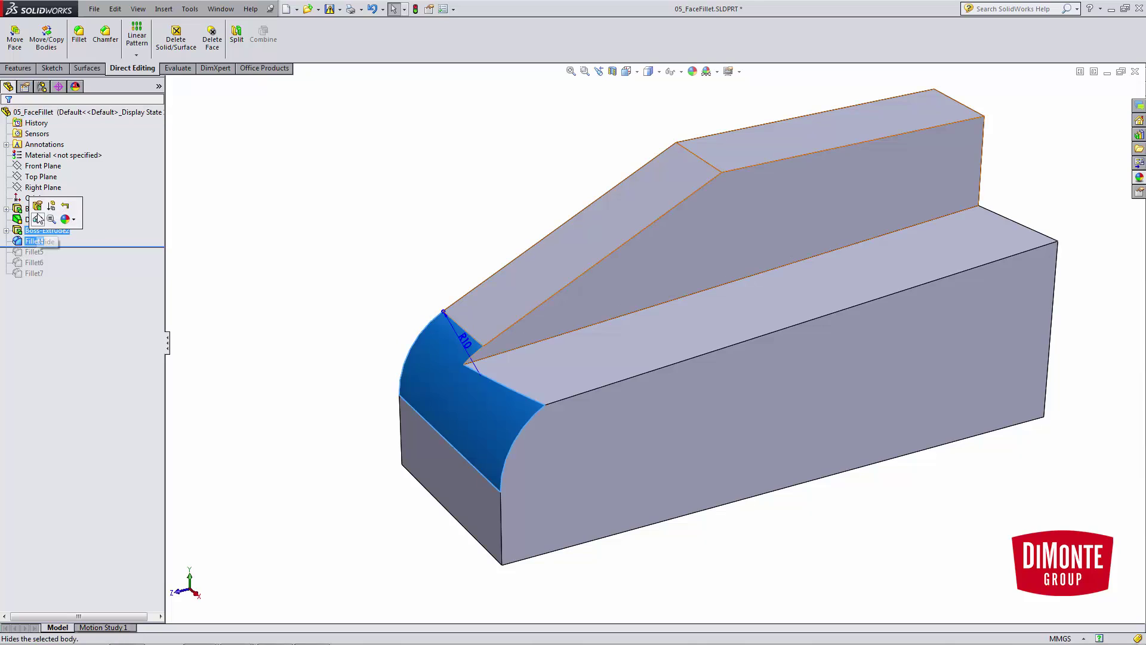
{"action": "left_click", "coordinate": [33, 205]}
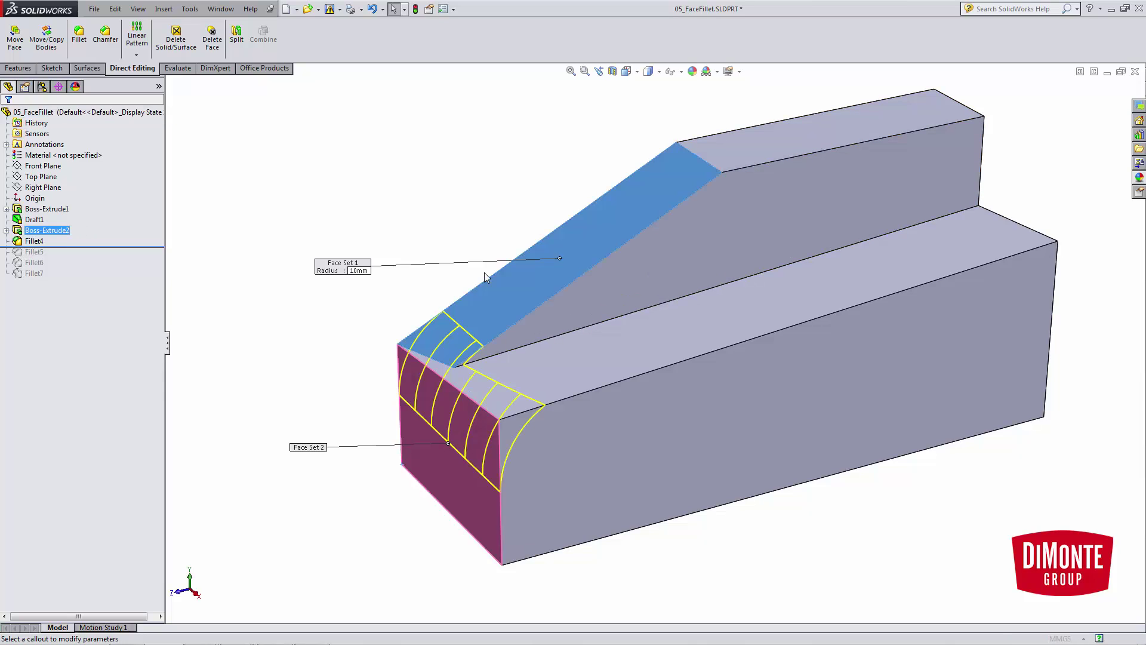
Step: Try the lower block's top face as face set 1, switch back to the sloped face, and discard the edit
{"action": "left_click", "coordinate": [501, 318]}
{"action": "left_click", "coordinate": [528, 367]}
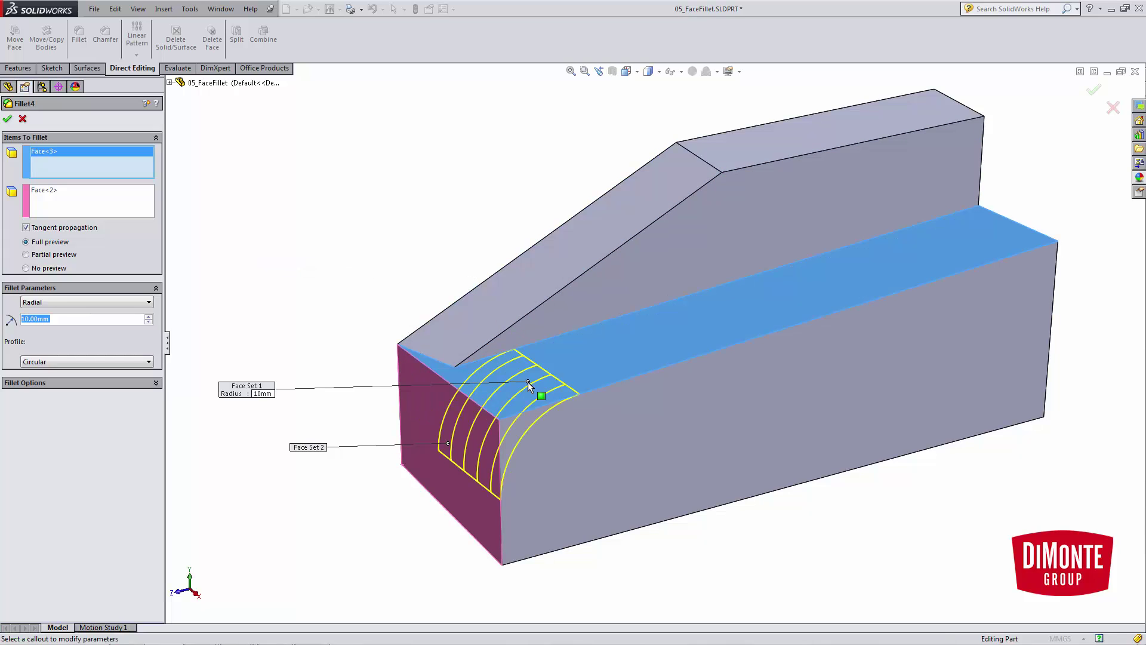
{"action": "left_click", "coordinate": [530, 391]}
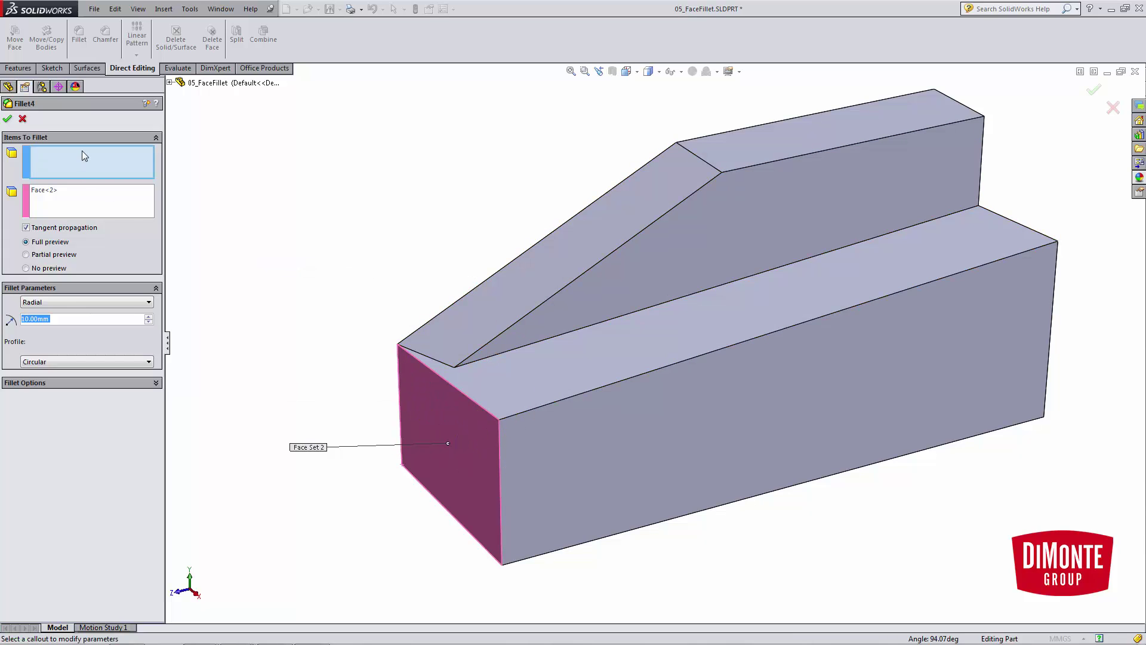
{"action": "left_click", "coordinate": [481, 324]}
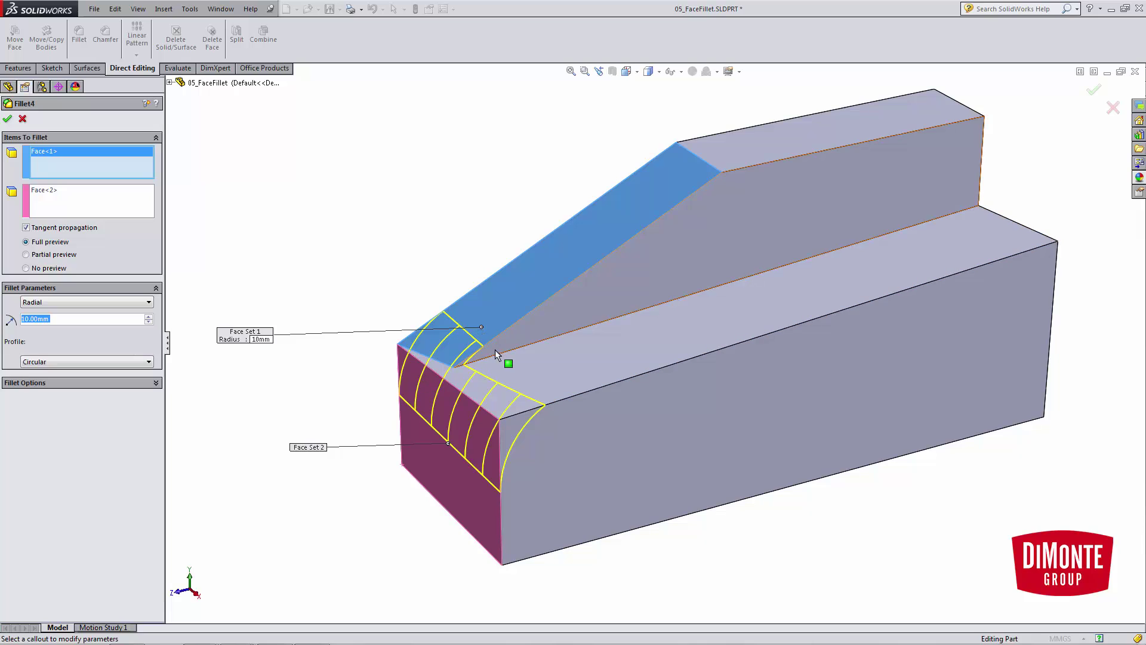
{"action": "scroll", "coordinate": [495, 349], "scroll_direction": "up", "scroll_amount": 2}
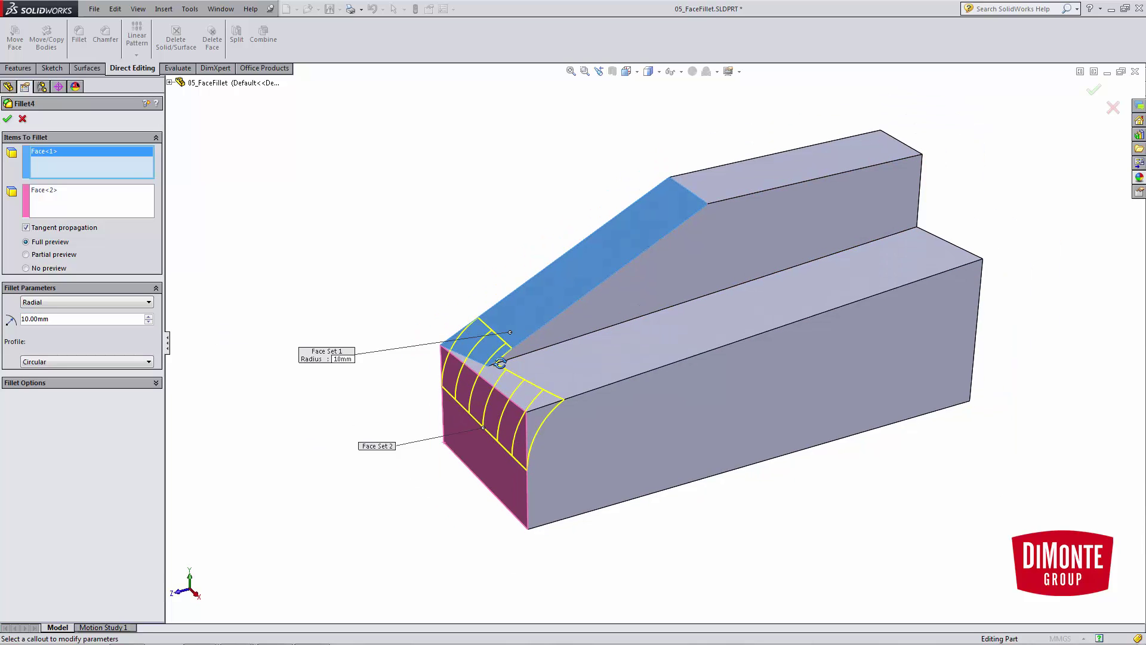
{"action": "left_click", "coordinate": [24, 118]}
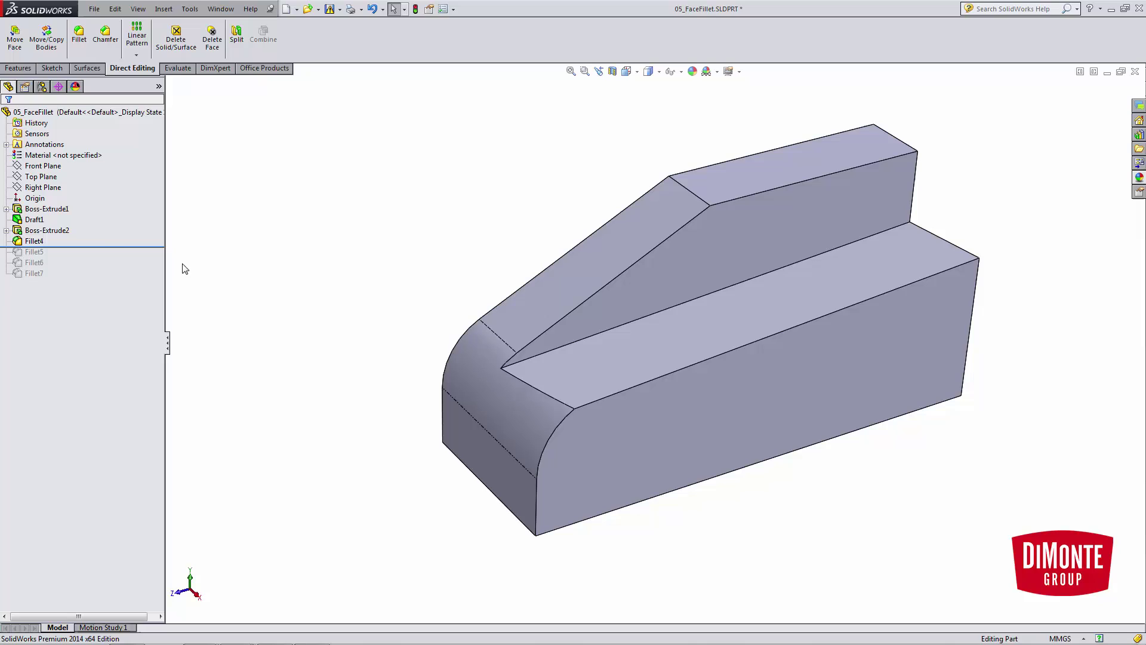
Step: Roll the model forward to the end of the feature tree to include Fillet5, Fillet6 and Fillet7
{"action": "left_click_drag", "start_coordinate": [109, 247], "coordinate": [111, 279]}
{"action": "middle_click_drag", "start_coordinate": [382, 288], "coordinate": [302, 286], "text": "ctrl"}
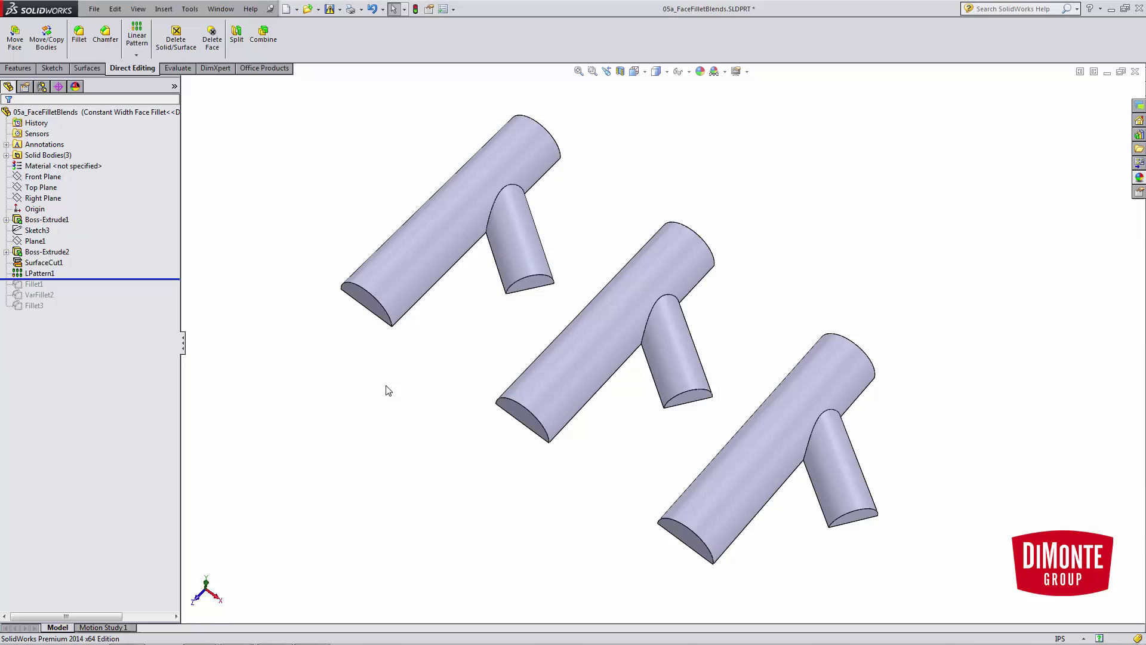
Step: Apply a constant-size 0.25 in fillet to the edge where the branch meets the main cylinder on the first body
{"action": "left_click", "coordinate": [79, 34]}
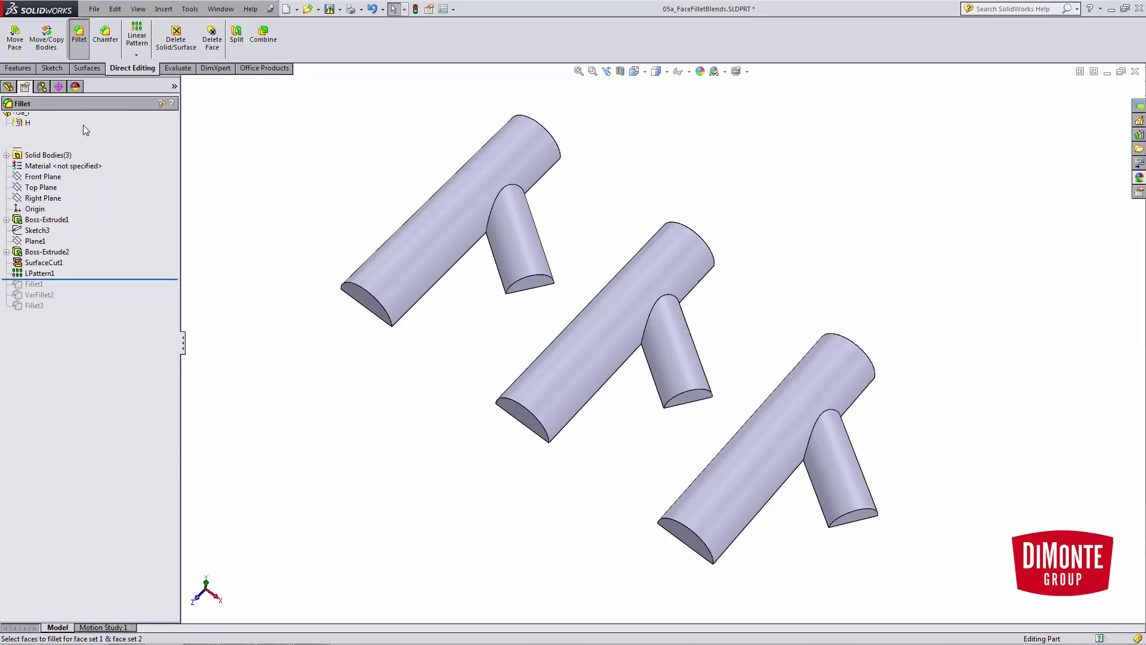
{"action": "left_click", "coordinate": [27, 167]}
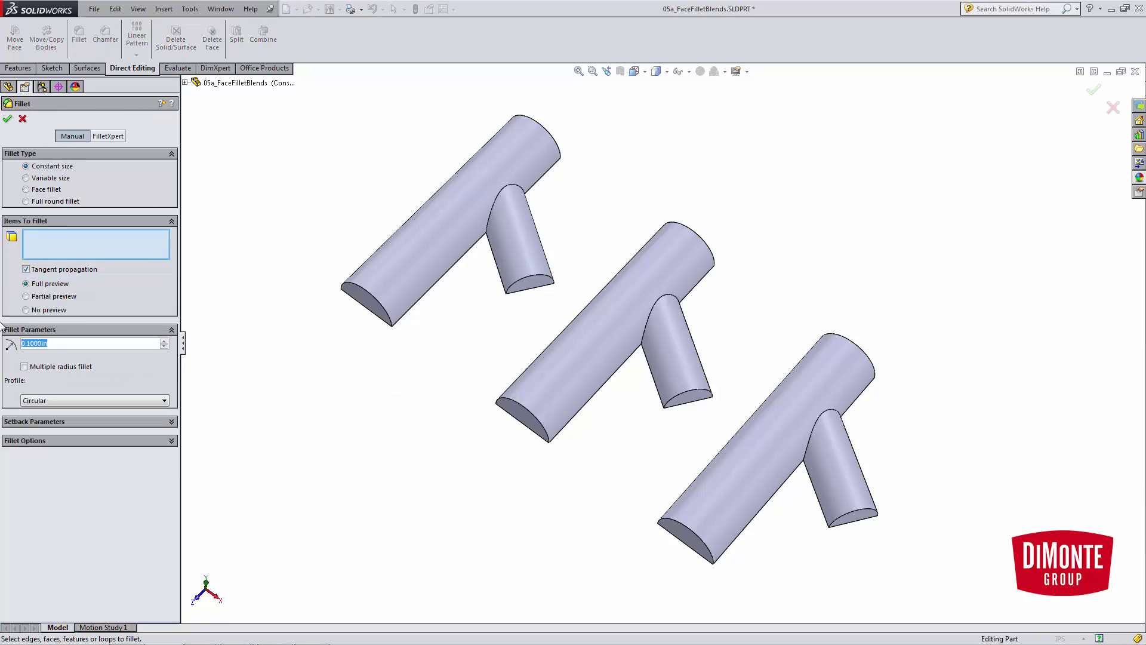
{"action": "scroll", "coordinate": [511, 198], "scroll_direction": "down", "scroll_amount": 3}
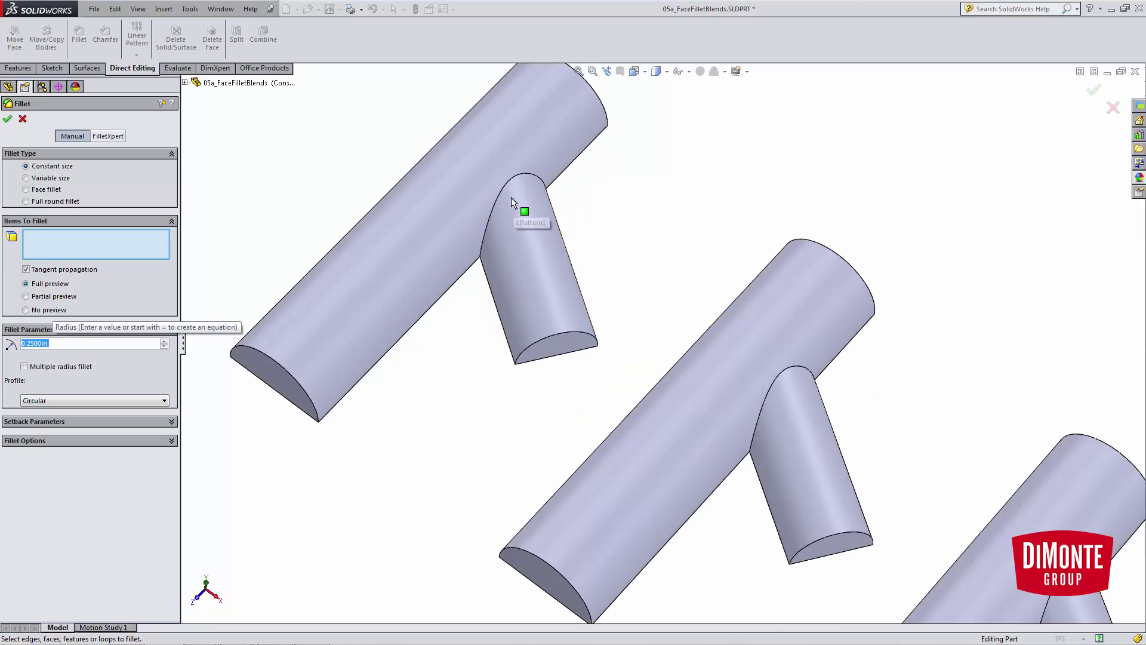
{"action": "left_click", "coordinate": [507, 184]}
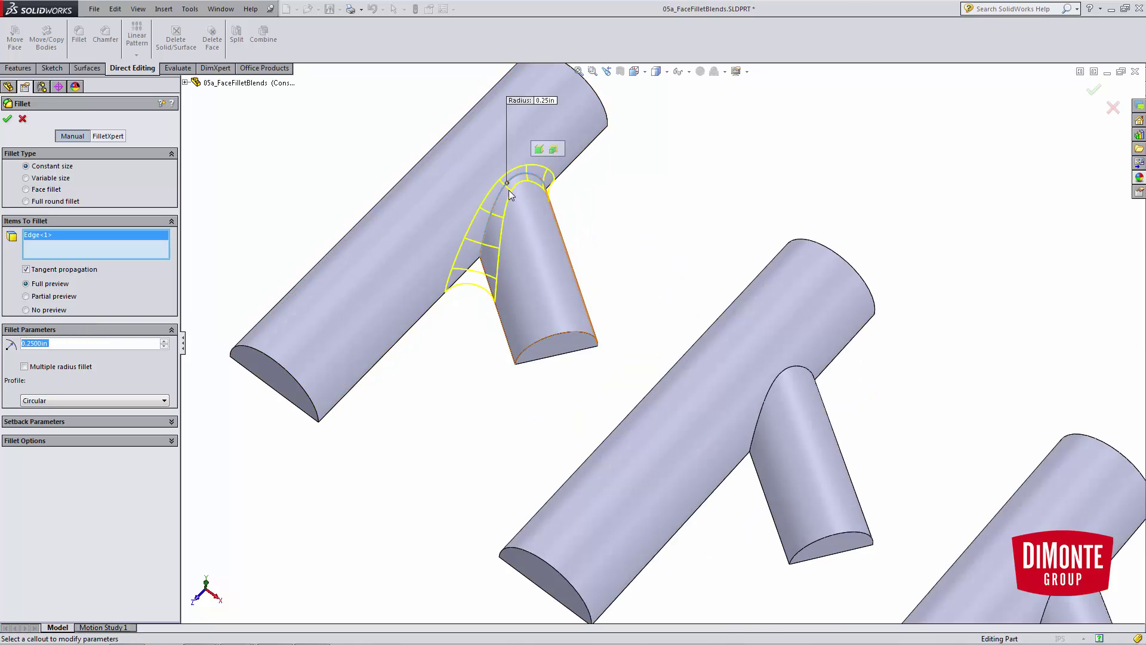
{"action": "middle_click_drag", "start_coordinate": [665, 243], "coordinate": [663, 273]}
{"action": "scroll", "coordinate": [665, 249], "scroll_direction": "up", "scroll_amount": 1}
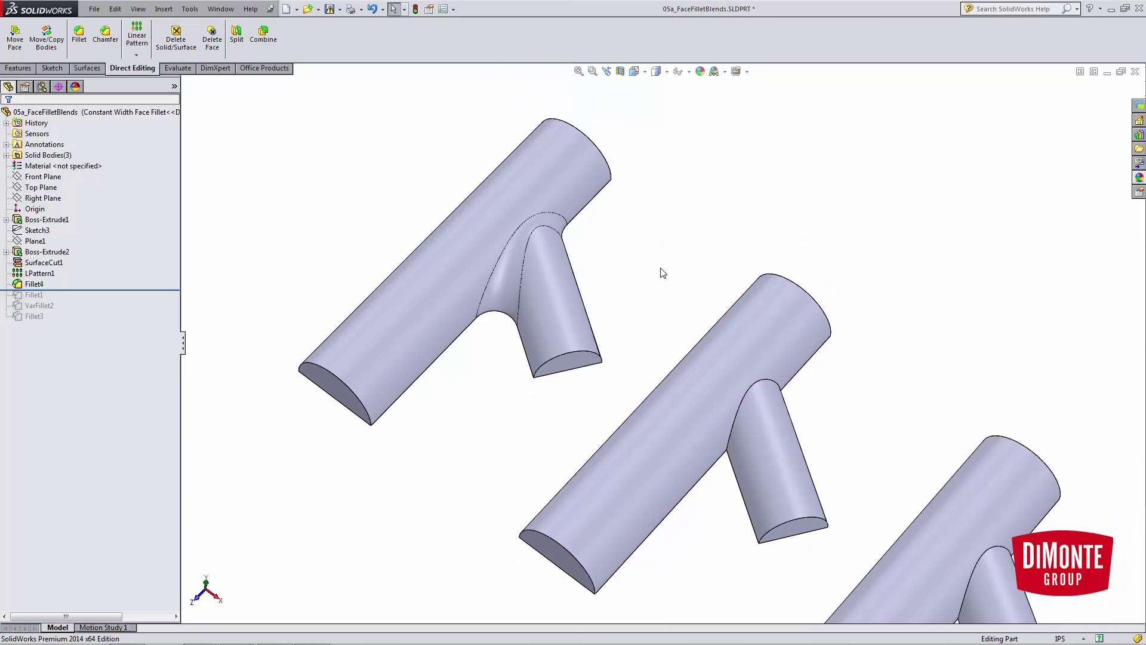
Step: Examine the new fillet's radius of curvature with the Curvature display, and turn the display off
{"action": "scroll", "coordinate": [661, 278], "scroll_direction": "down", "scroll_amount": 1}
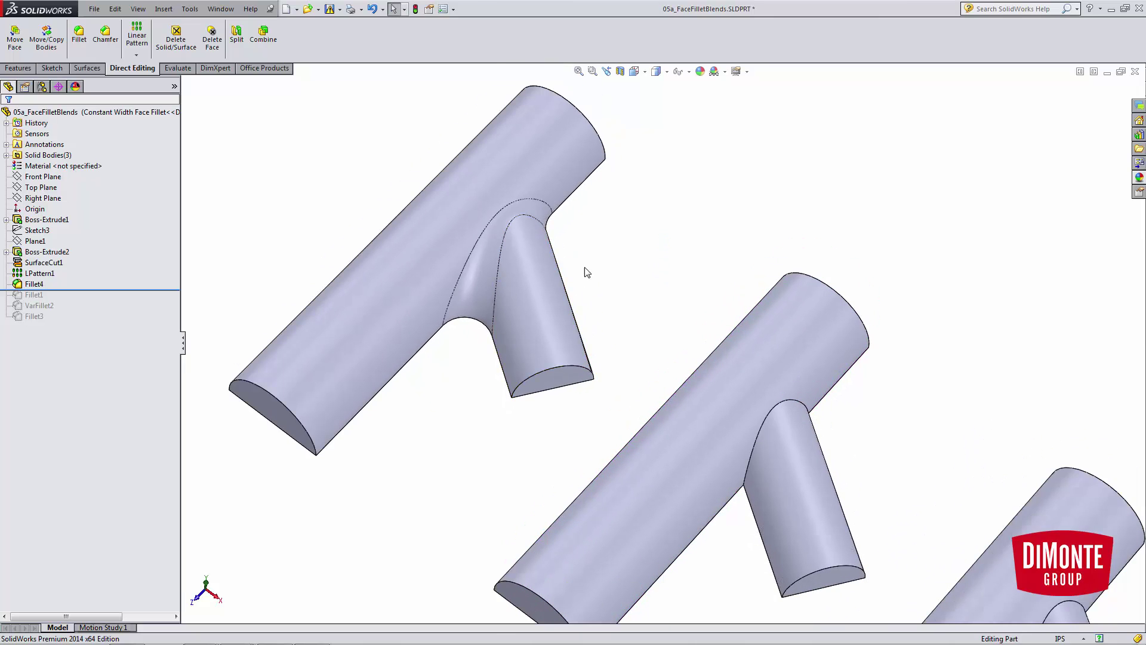
{"action": "scroll", "coordinate": [386, 282], "scroll_direction": "up", "scroll_amount": 1}
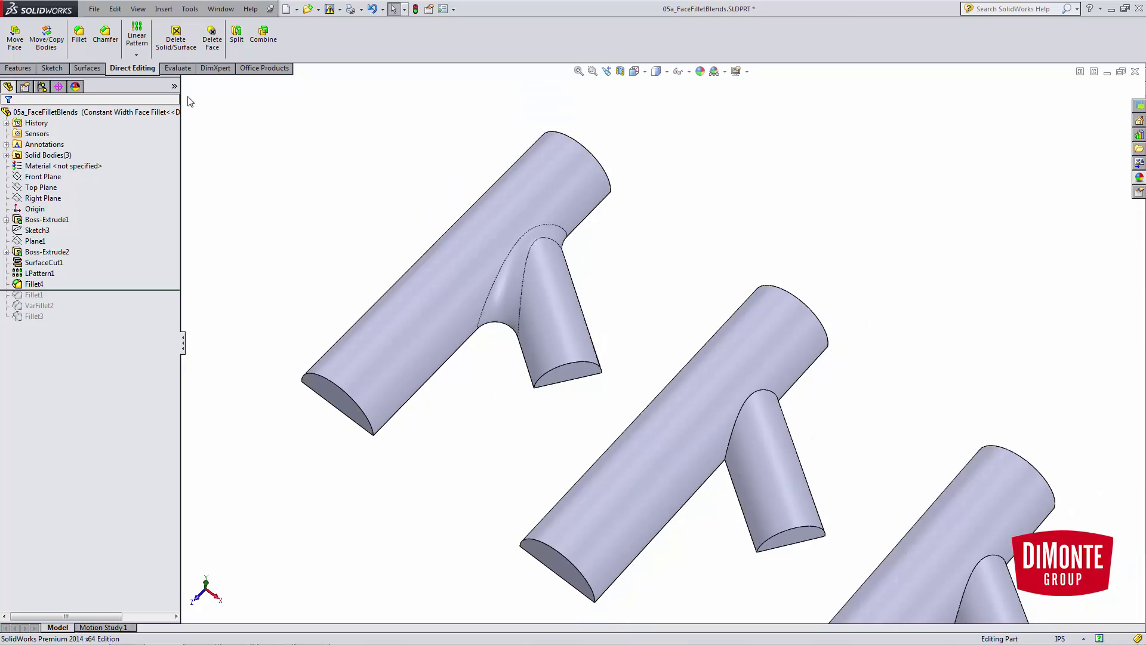
{"action": "left_click", "coordinate": [177, 68]}
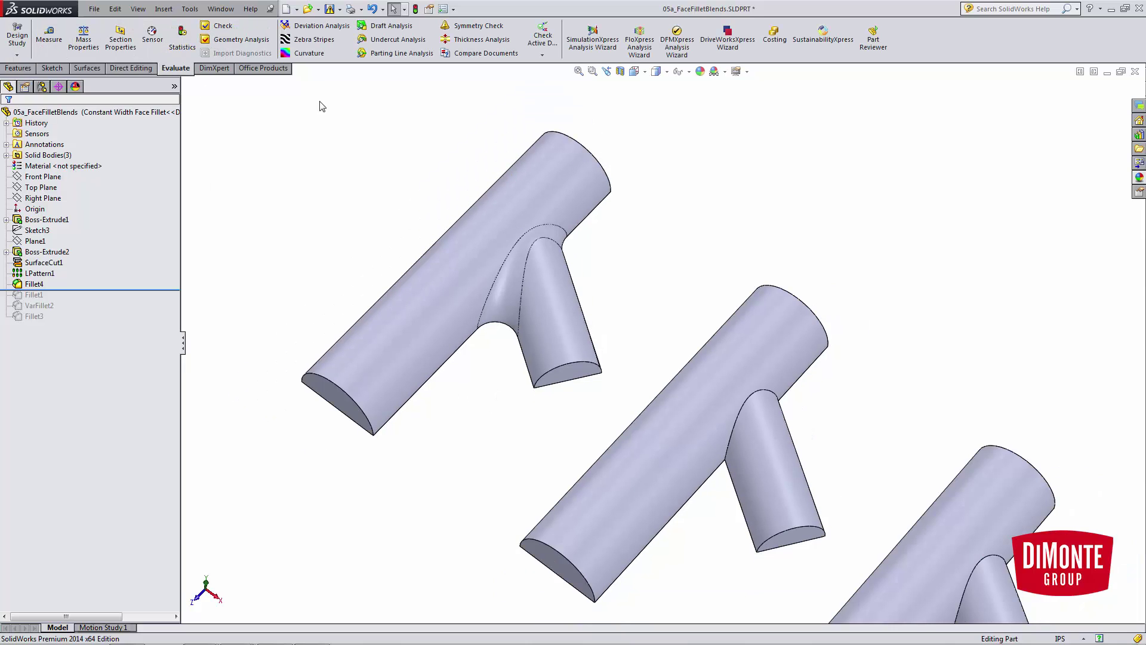
{"action": "left_click", "coordinate": [309, 54]}
{"action": "scroll", "coordinate": [540, 281], "scroll_direction": "down", "scroll_amount": 3}
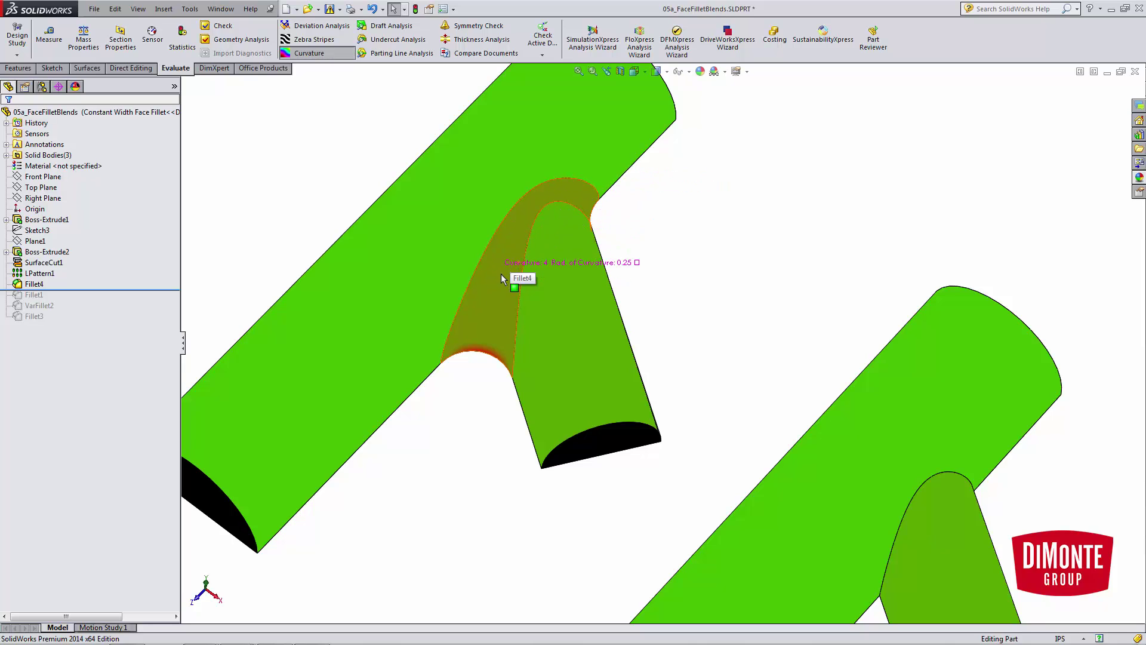
{"action": "scroll", "coordinate": [500, 285], "scroll_direction": "up", "scroll_amount": 4}
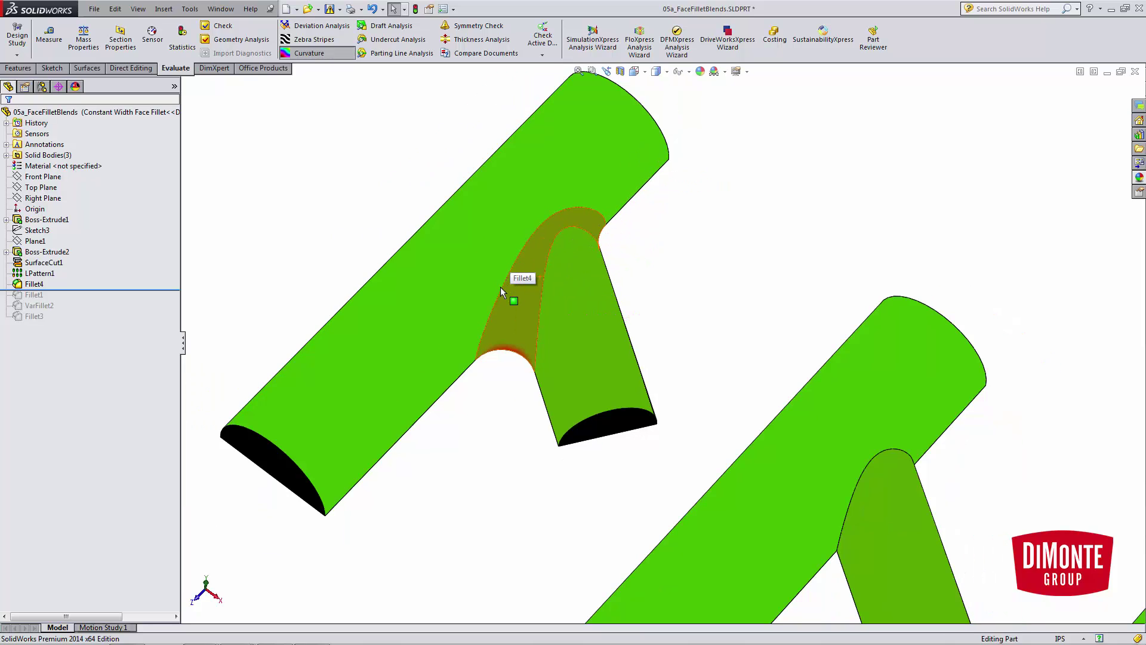
{"action": "left_click", "coordinate": [310, 53]}
Step: Start a variable-size fillet on the edge where the branch meets the main cylinder of the middle body
{"action": "scroll", "coordinate": [654, 364], "scroll_direction": "up", "scroll_amount": 4}
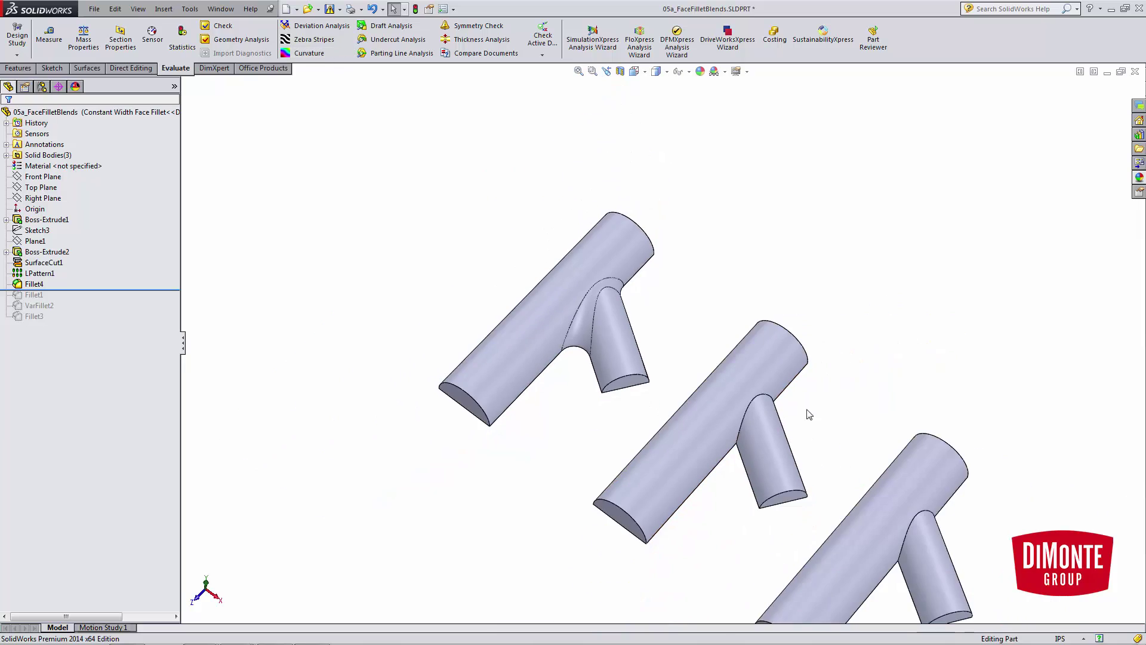
{"action": "middle_click_drag", "start_coordinate": [809, 418], "coordinate": [762, 309], "text": "ctrl"}
{"action": "scroll", "coordinate": [765, 322], "scroll_direction": "down", "scroll_amount": 1}
{"action": "left_click", "coordinate": [31, 69]}
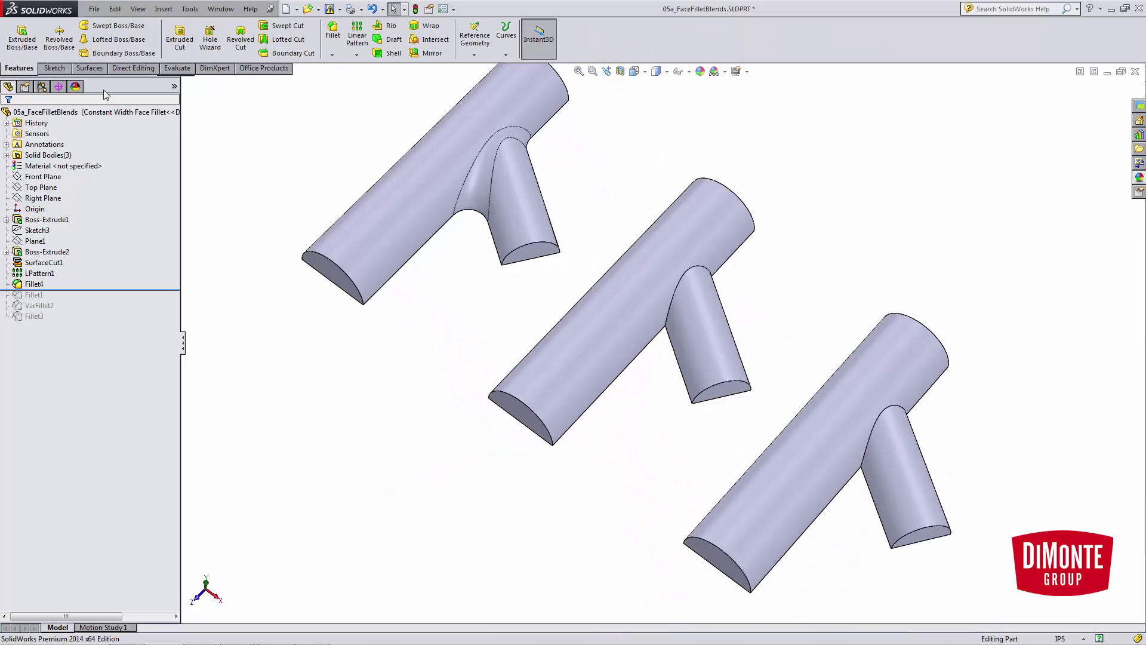
{"action": "left_click", "coordinate": [333, 37]}
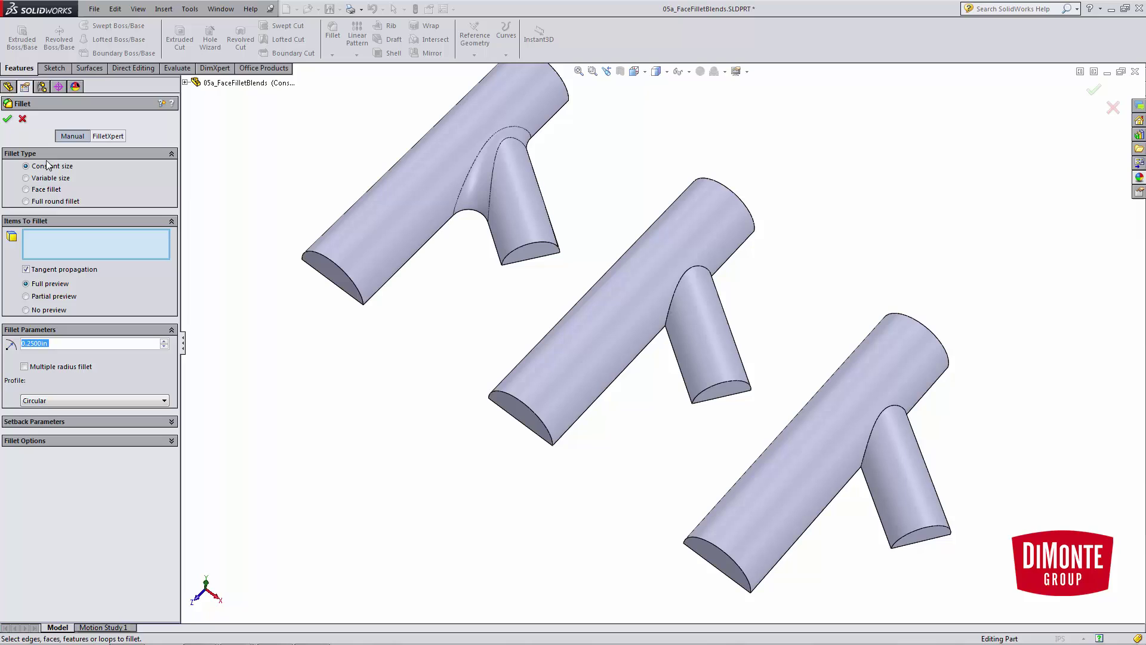
{"action": "left_click", "coordinate": [53, 178]}
{"action": "scroll", "coordinate": [716, 280], "scroll_direction": "up", "scroll_amount": 3}
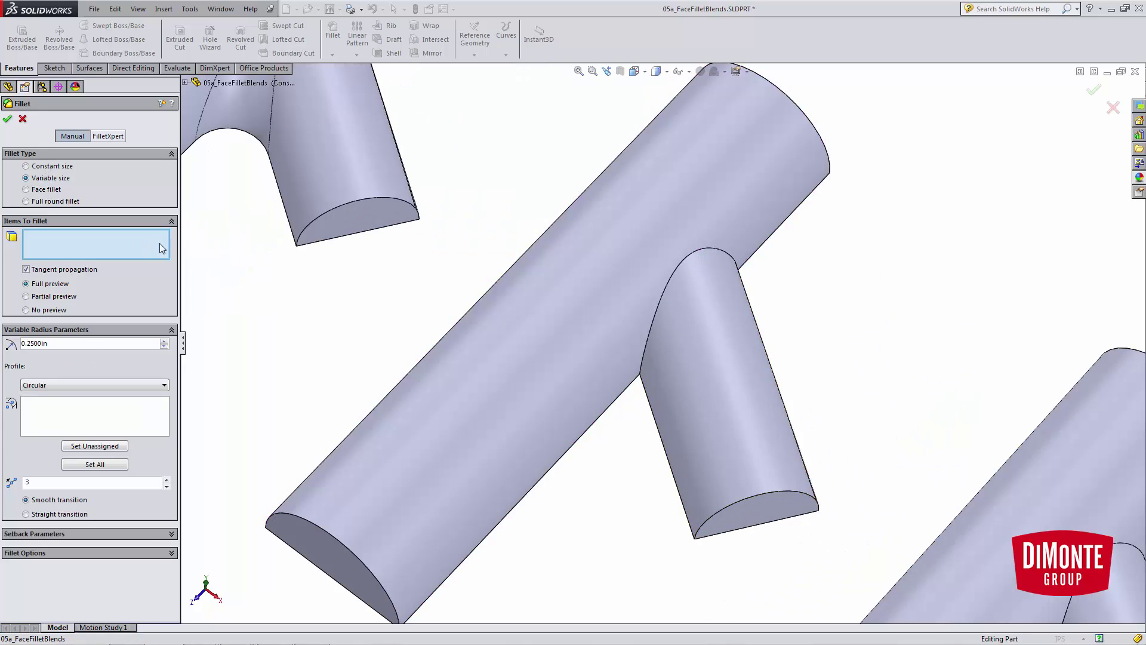
{"action": "left_click", "coordinate": [695, 258]}
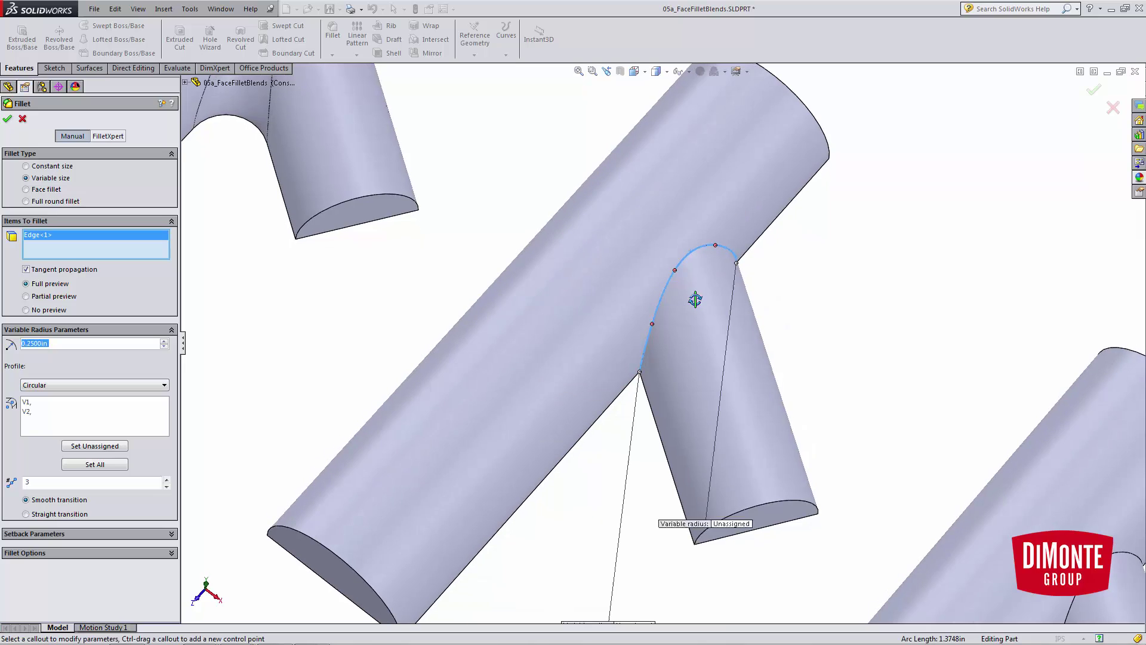
Step: Set the variable radius to 0.12 in at the edge's upper end and 0.25 in at its lower end
{"action": "scroll", "coordinate": [669, 489], "scroll_direction": "down", "scroll_amount": 2}
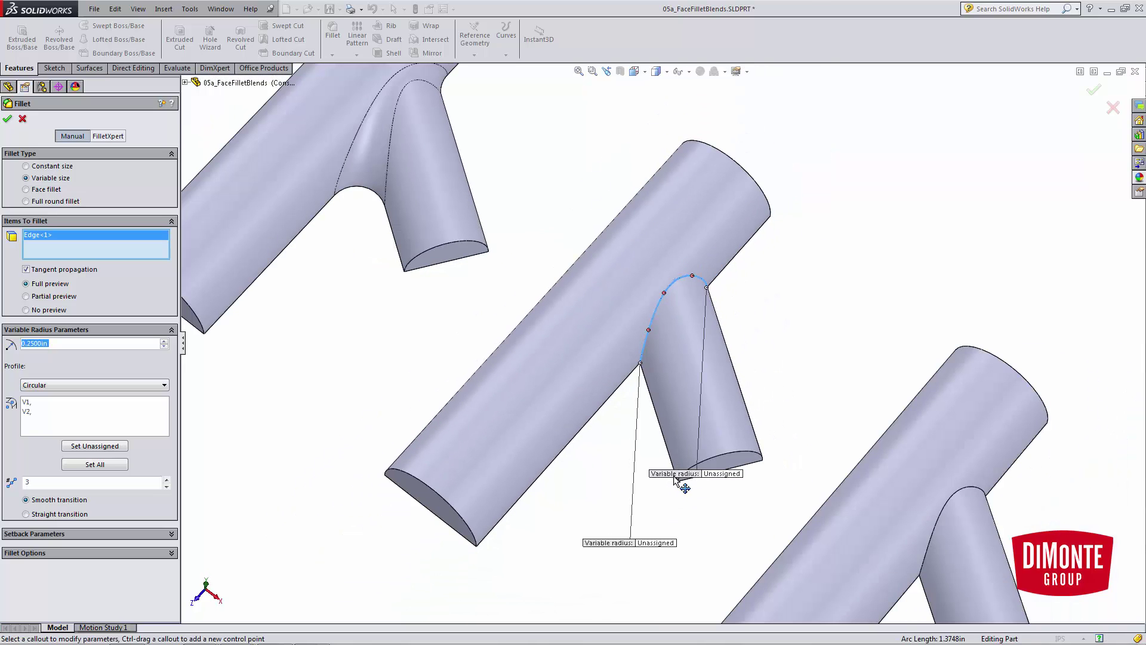
{"action": "left_click_drag", "start_coordinate": [681, 473], "coordinate": [784, 275]}
{"action": "left_click", "coordinate": [830, 274]}
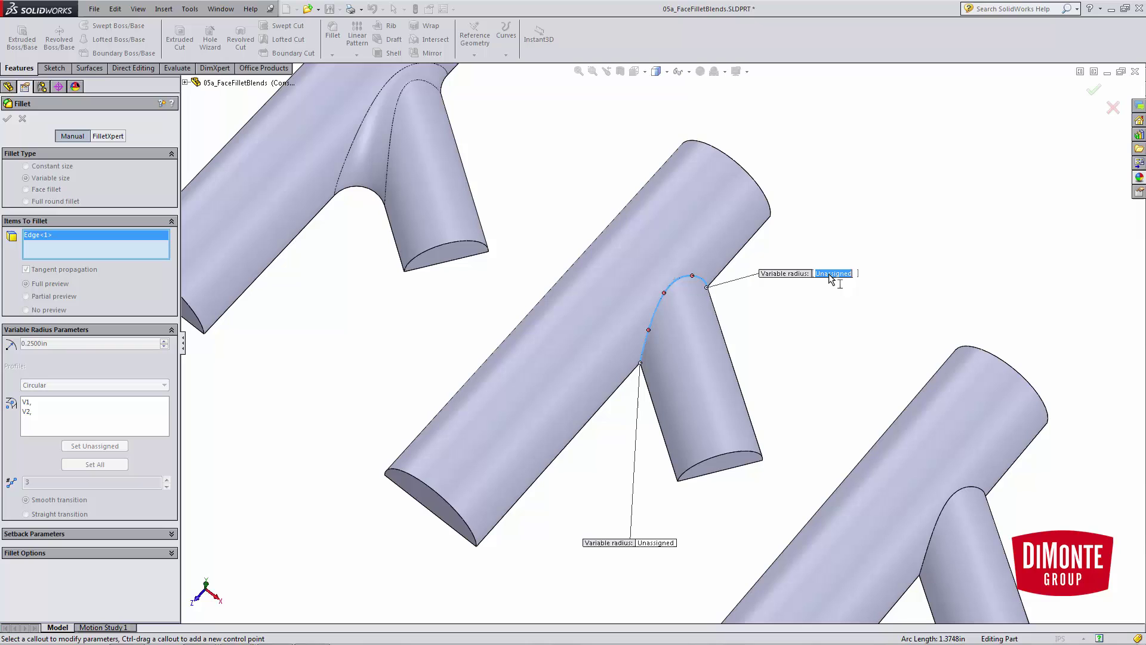
{"action": "type", "text": ".12"}
{"action": "key", "text": "Return"}
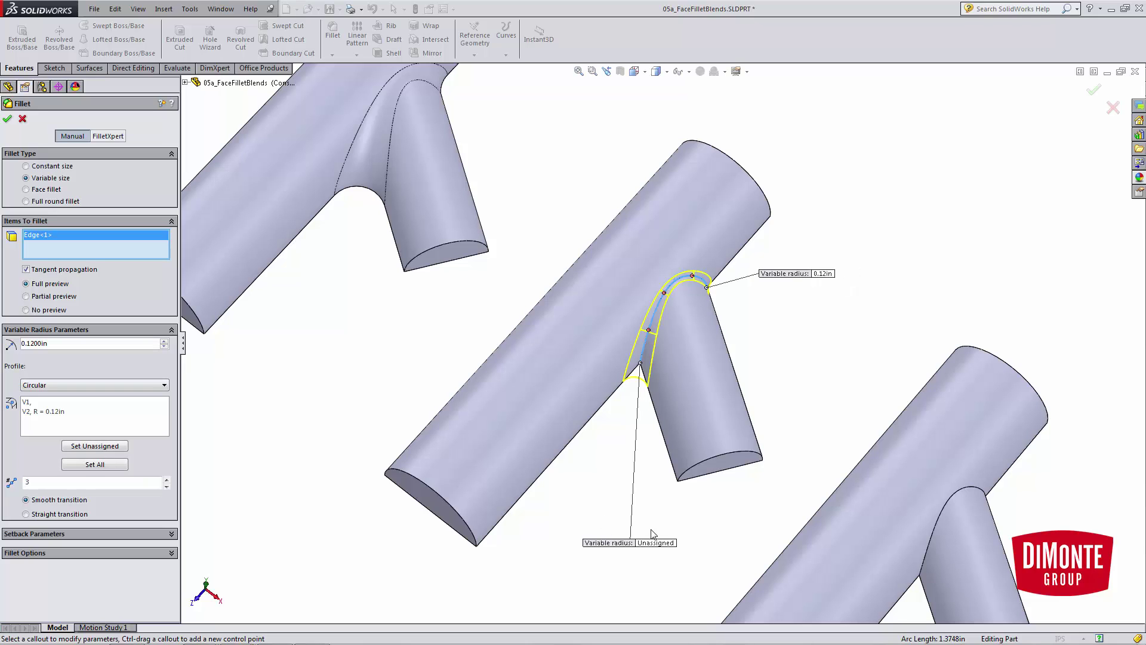
{"action": "left_click", "coordinate": [668, 544]}
{"action": "type", "text": ".25"}
{"action": "key", "text": "Return"}
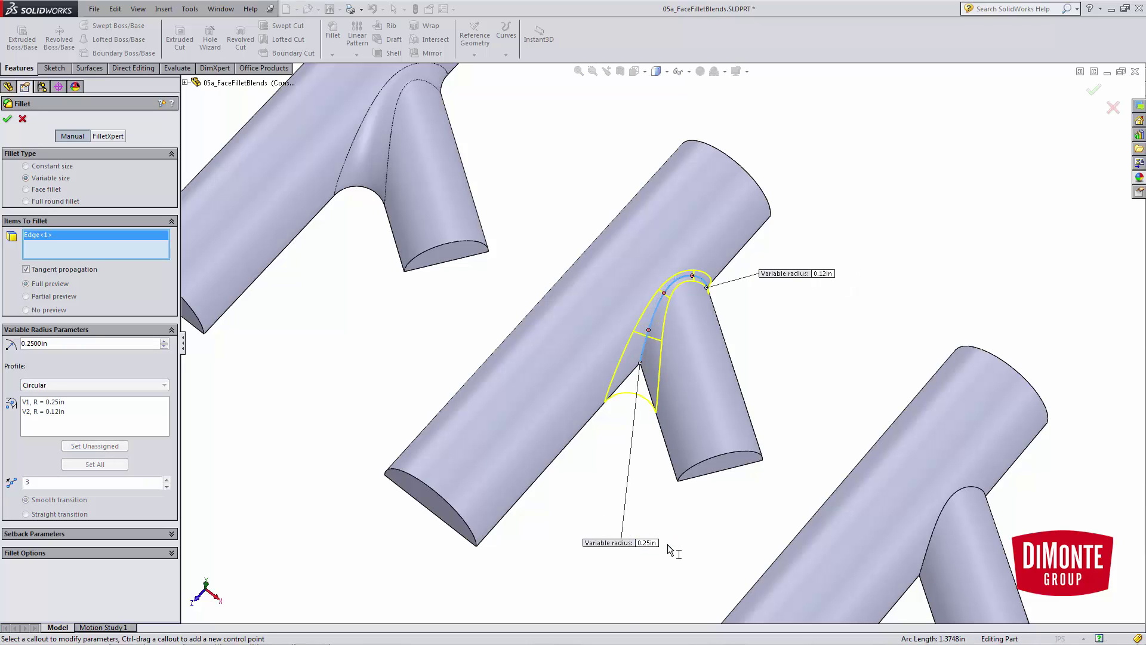
{"action": "scroll", "coordinate": [689, 192], "scroll_direction": "down", "scroll_amount": 1}
{"action": "scroll", "coordinate": [707, 392], "scroll_direction": "up", "scroll_amount": 2}
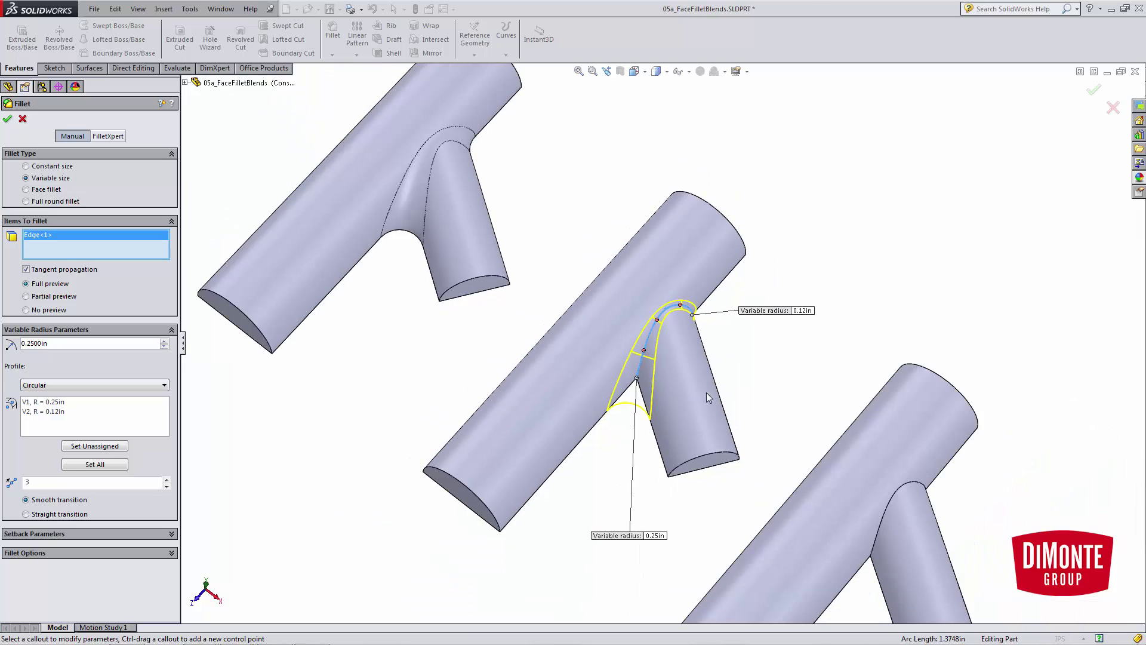
Step: Change the variable radius to 0.25 in at the edge's upper end and 0.125 in at its lower end
{"action": "left_click", "coordinate": [800, 312]}
{"action": "type", "text": ".25"}
{"action": "key", "text": "Return"}
{"action": "left_click", "coordinate": [668, 542]}
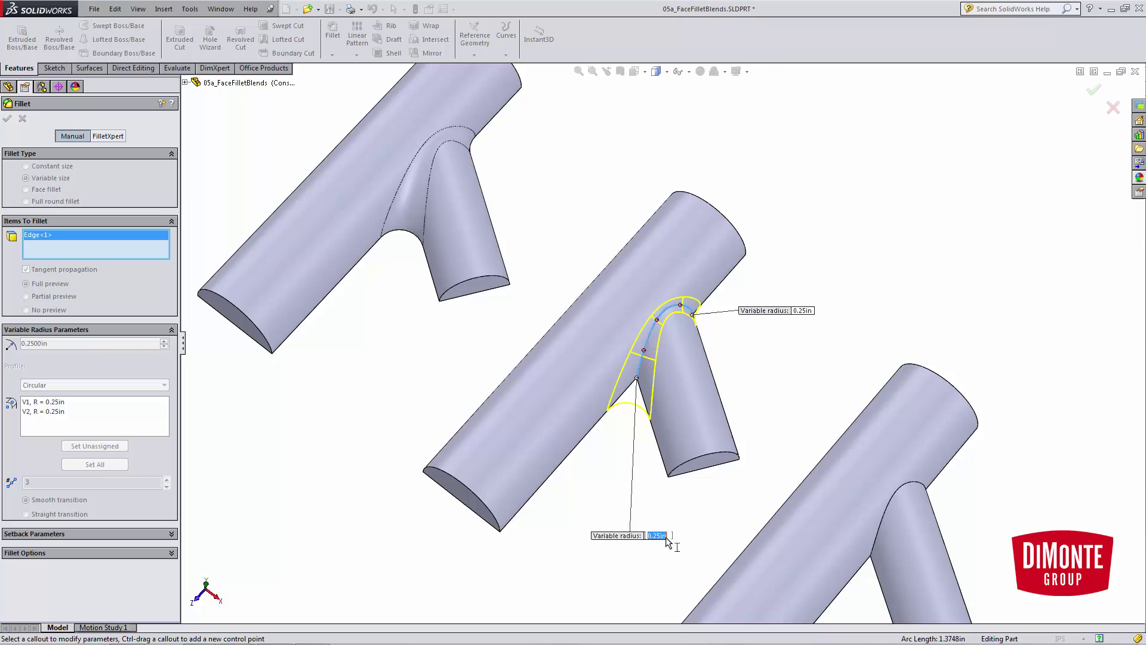
{"action": "type", "text": ".125"}
{"action": "key", "text": "Return"}
{"action": "scroll", "coordinate": [720, 322], "scroll_direction": "down", "scroll_amount": 3}
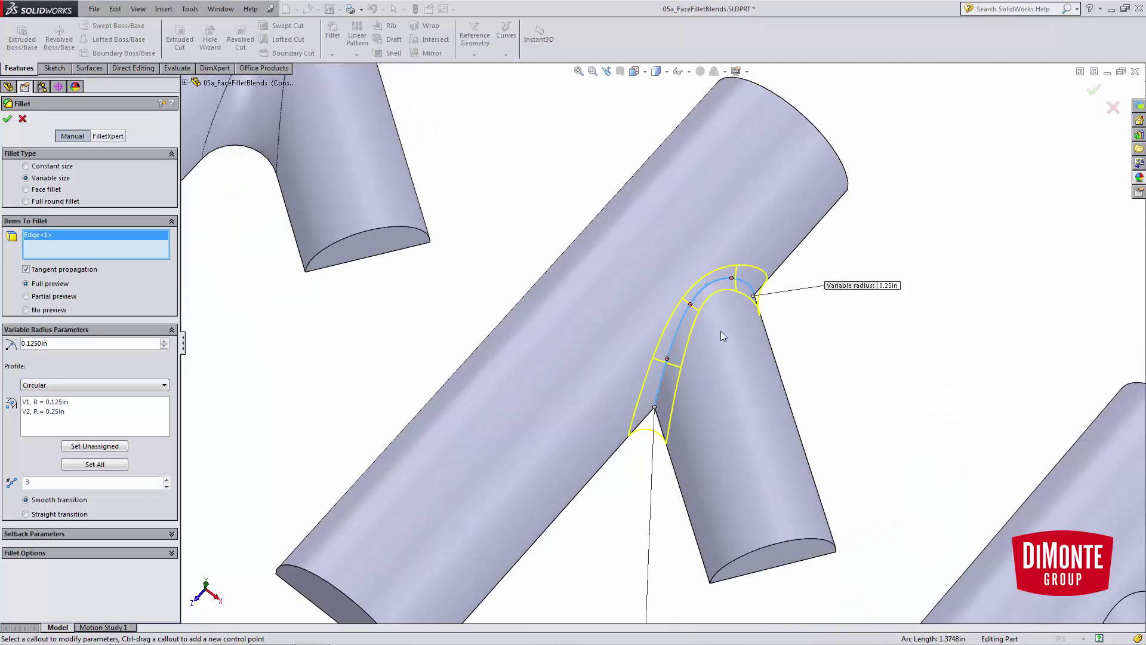
Step: Add a control point at the edge's 50% position with a 0.375 in radius, and finish the middle body's variable-size fillet
{"action": "left_click", "coordinate": [686, 299]}
{"action": "left_click_drag", "start_coordinate": [696, 213], "coordinate": [599, 246]}
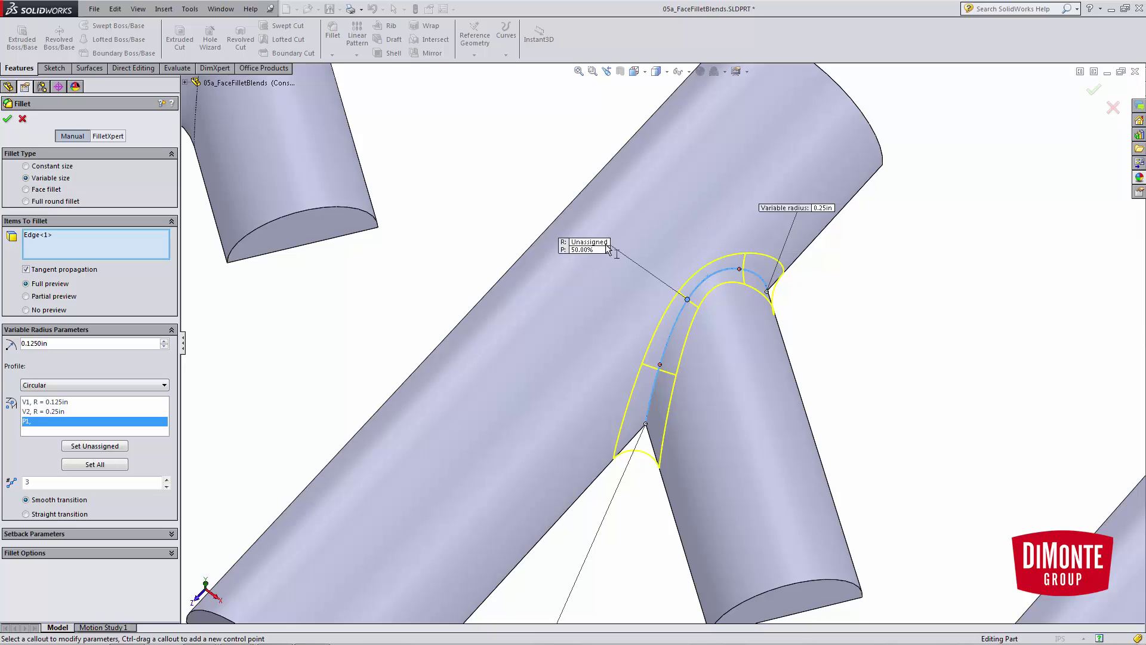
{"action": "left_click", "coordinate": [591, 243]}
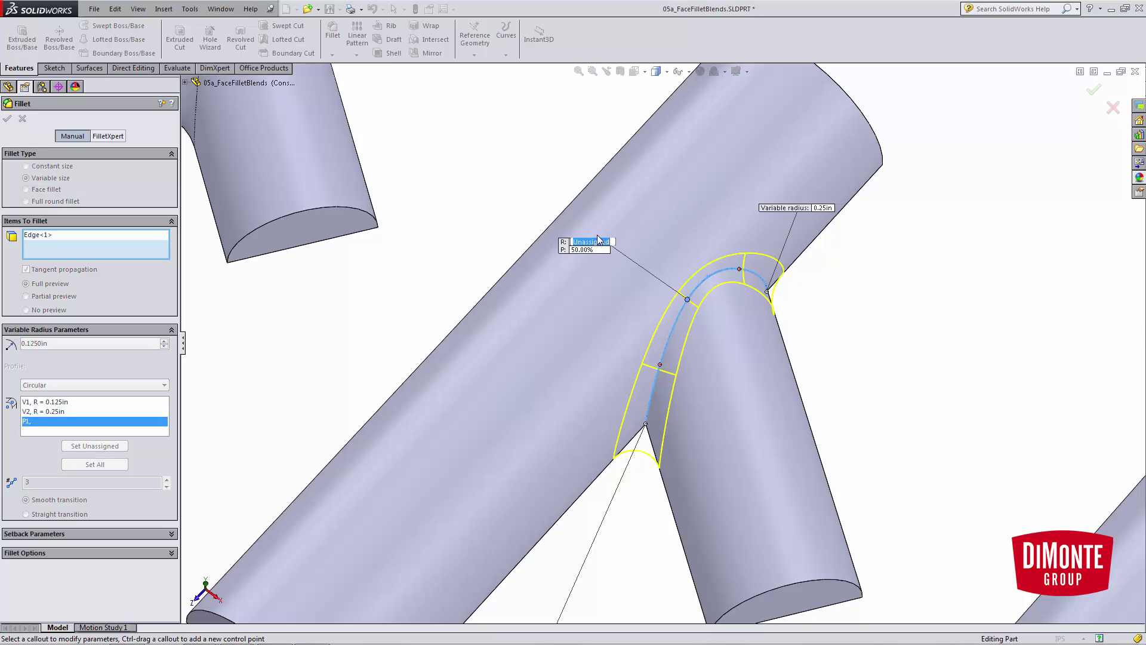
{"action": "type", "text": ".375"}
{"action": "key", "text": "Return"}
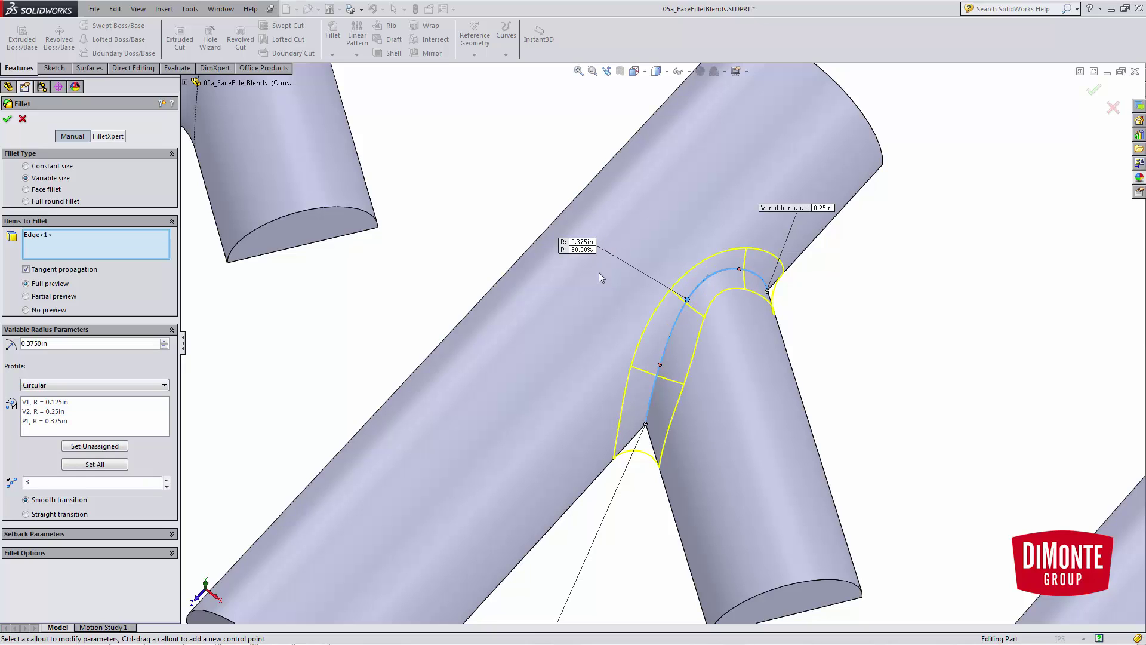
{"action": "left_click", "coordinate": [584, 241]}
{"action": "left_click", "coordinate": [415, 321]}
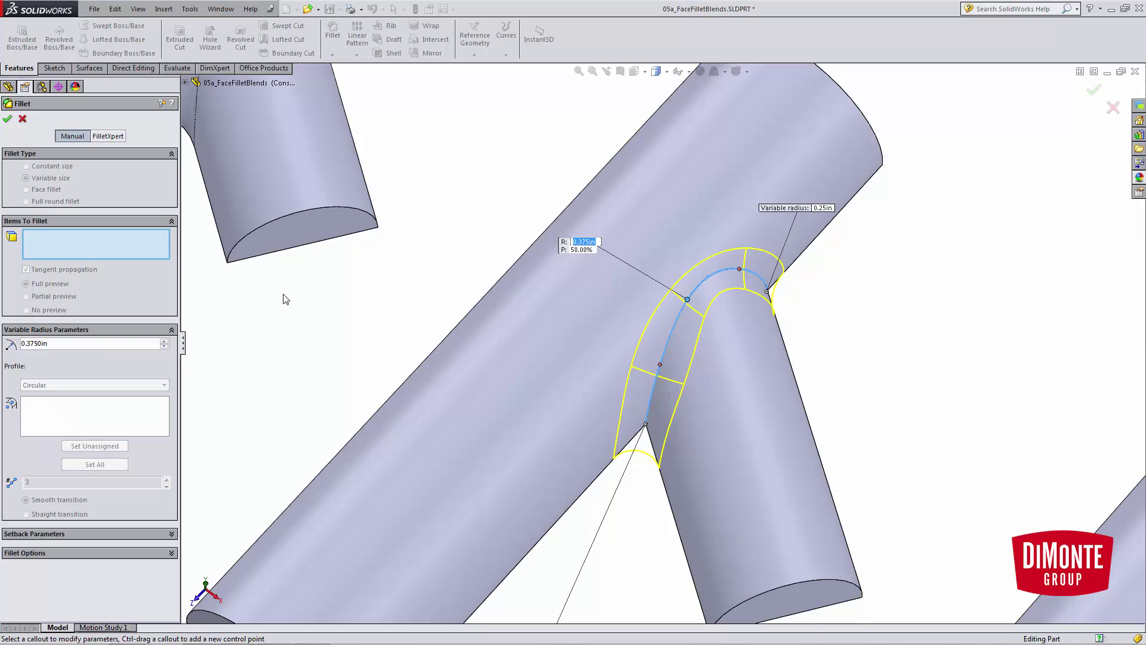
{"action": "left_click", "coordinate": [53, 220]}
{"action": "left_click", "coordinate": [7, 118]}
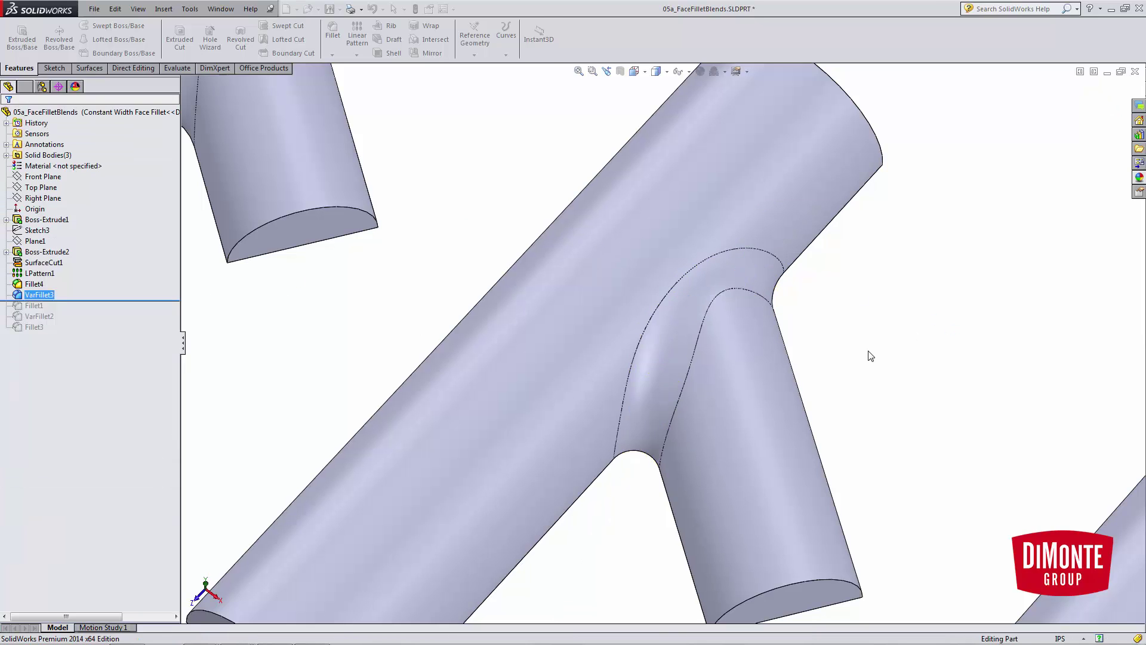
Step: Start a face fillet between the main cylinder face and the branch face of the third body
{"action": "scroll", "coordinate": [668, 357], "scroll_direction": "up", "scroll_amount": 3}
{"action": "scroll", "coordinate": [665, 345], "scroll_direction": "up", "scroll_amount": 3}
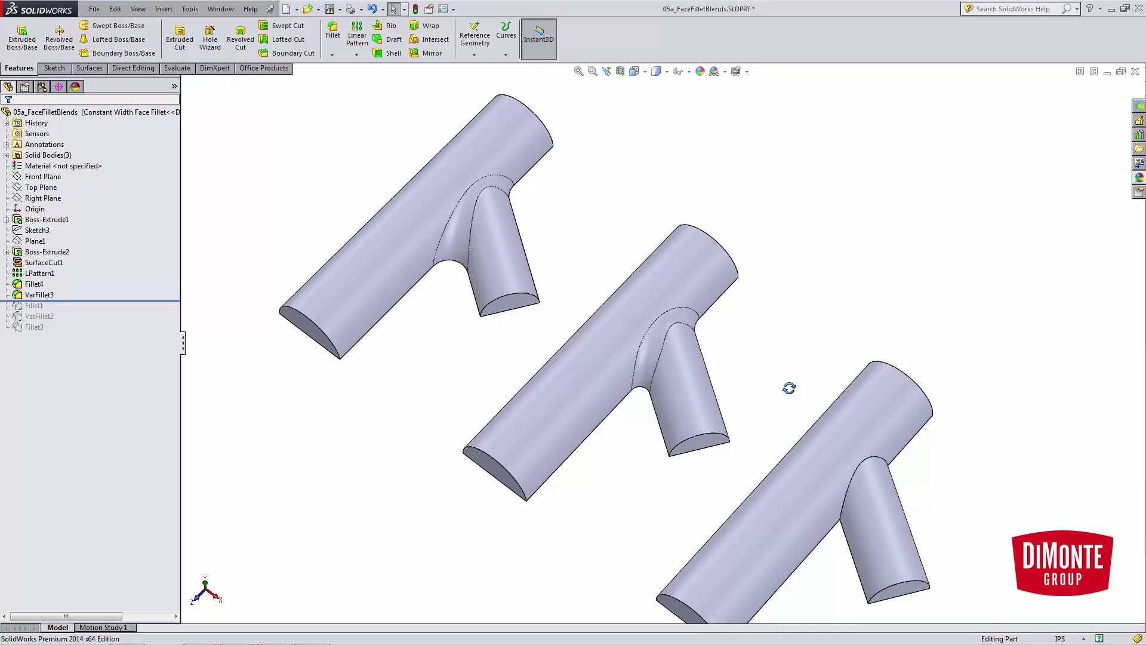
{"action": "middle_click_drag", "start_coordinate": [788, 389], "coordinate": [794, 412]}
{"action": "scroll", "coordinate": [793, 407], "scroll_direction": "up", "scroll_amount": 1}
{"action": "scroll", "coordinate": [906, 499], "scroll_direction": "down", "scroll_amount": 2}
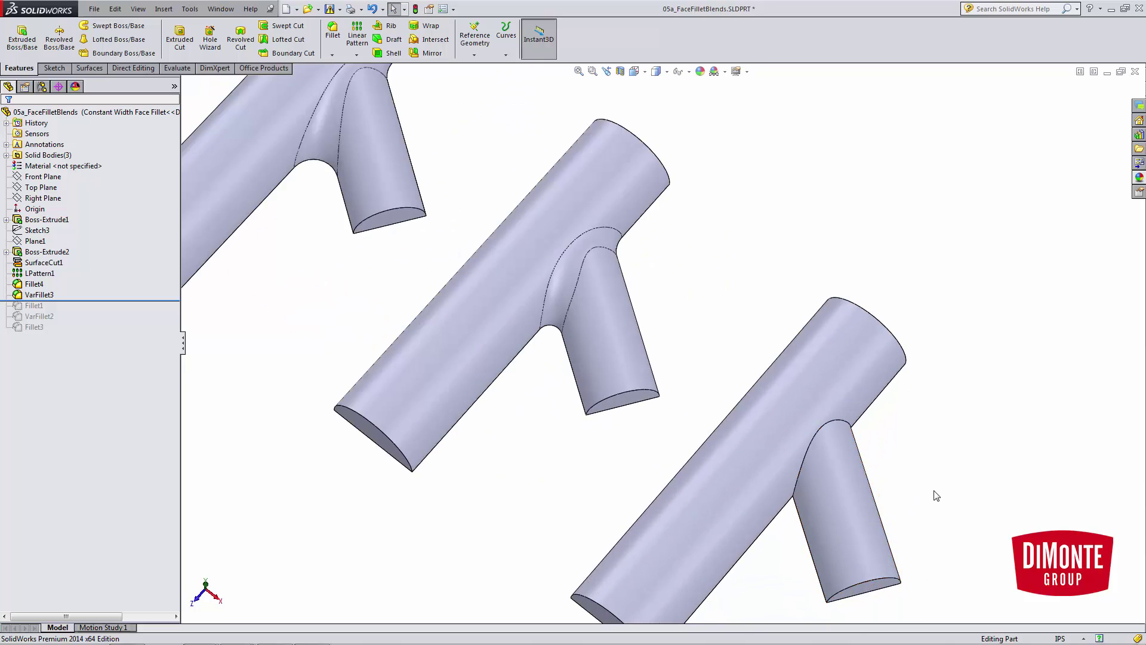
{"action": "scroll", "coordinate": [934, 495], "scroll_direction": "up", "scroll_amount": 1}
{"action": "scroll", "coordinate": [919, 499], "scroll_direction": "down", "scroll_amount": 2}
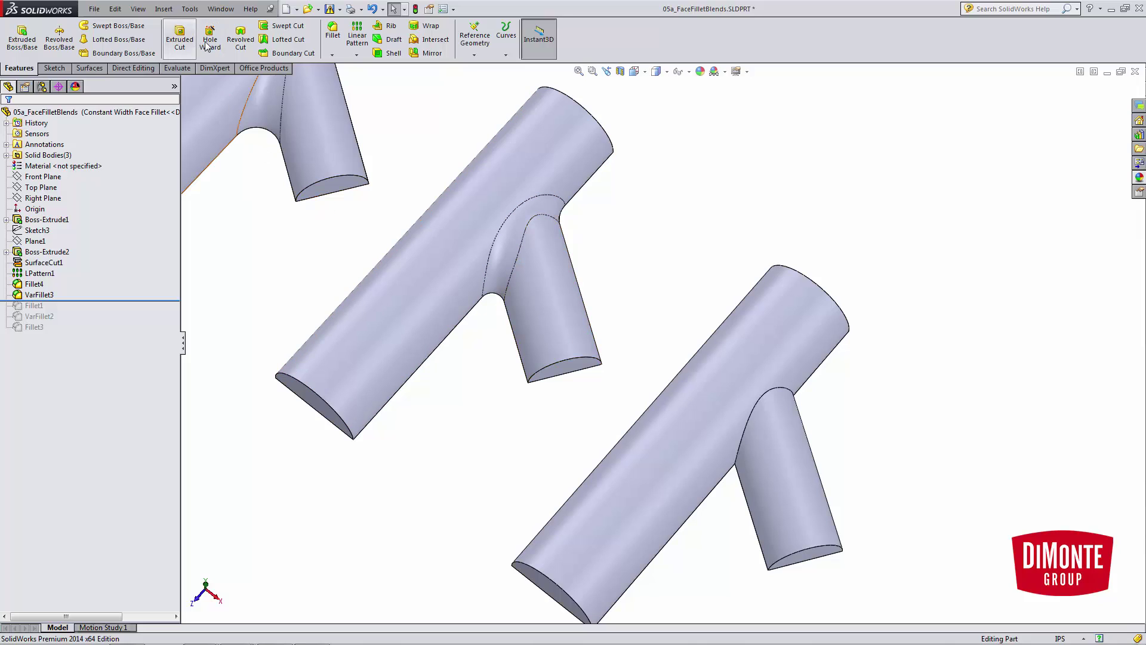
{"action": "left_click", "coordinate": [332, 33]}
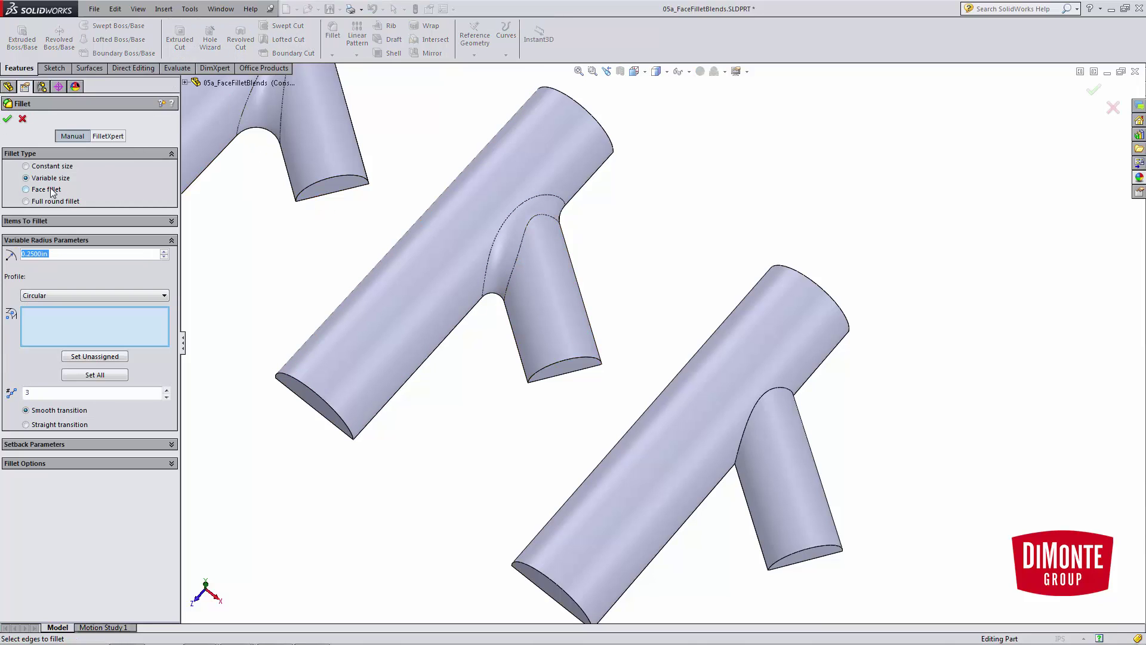
{"action": "left_click", "coordinate": [51, 190]}
{"action": "left_click", "coordinate": [49, 220]}
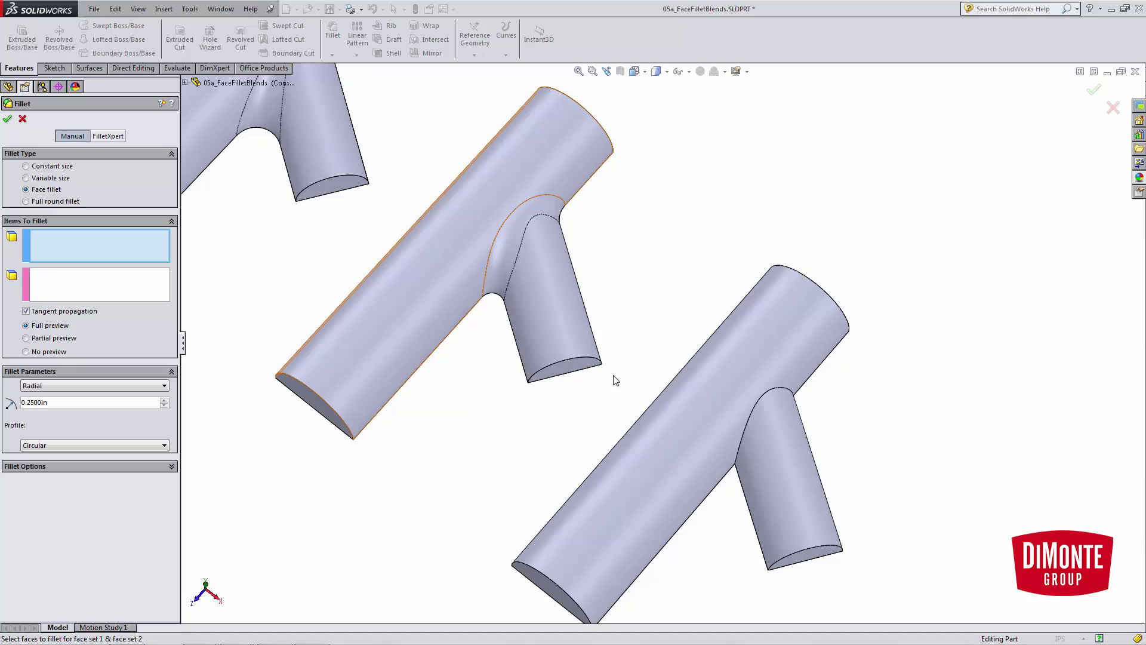
{"action": "left_click", "coordinate": [719, 415]}
{"action": "left_click", "coordinate": [60, 285]}
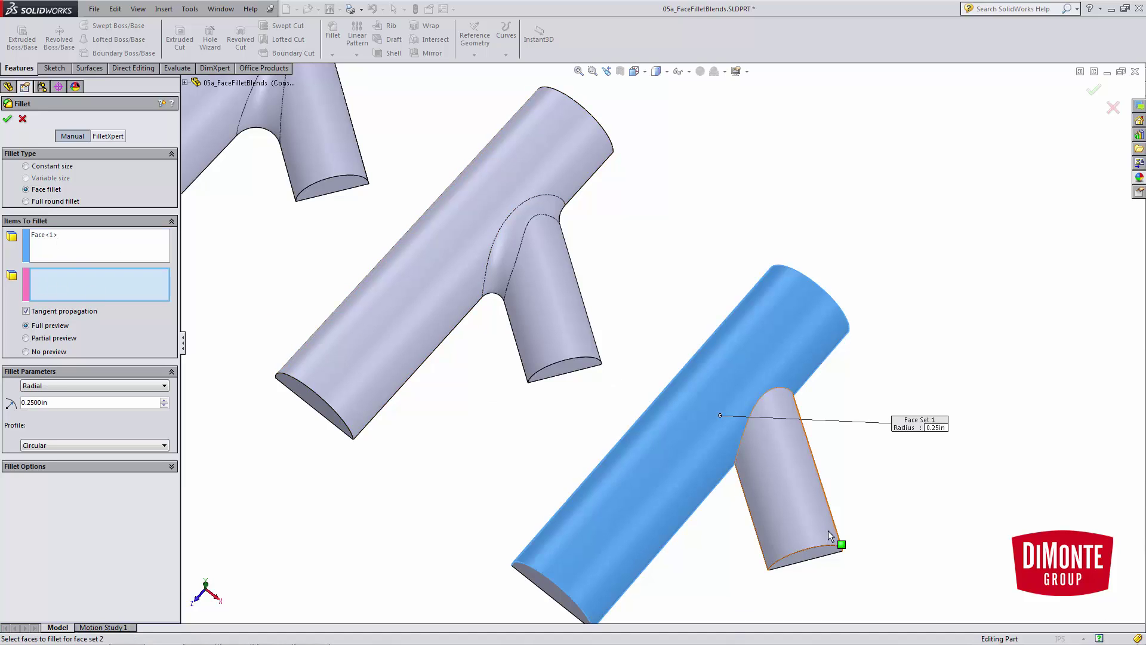
{"action": "left_click", "coordinate": [775, 488]}
Step: Define the face fillet by a chord width of 0.25 in instead of a radius, and finish it
{"action": "scroll", "coordinate": [793, 467], "scroll_direction": "down", "scroll_amount": 2}
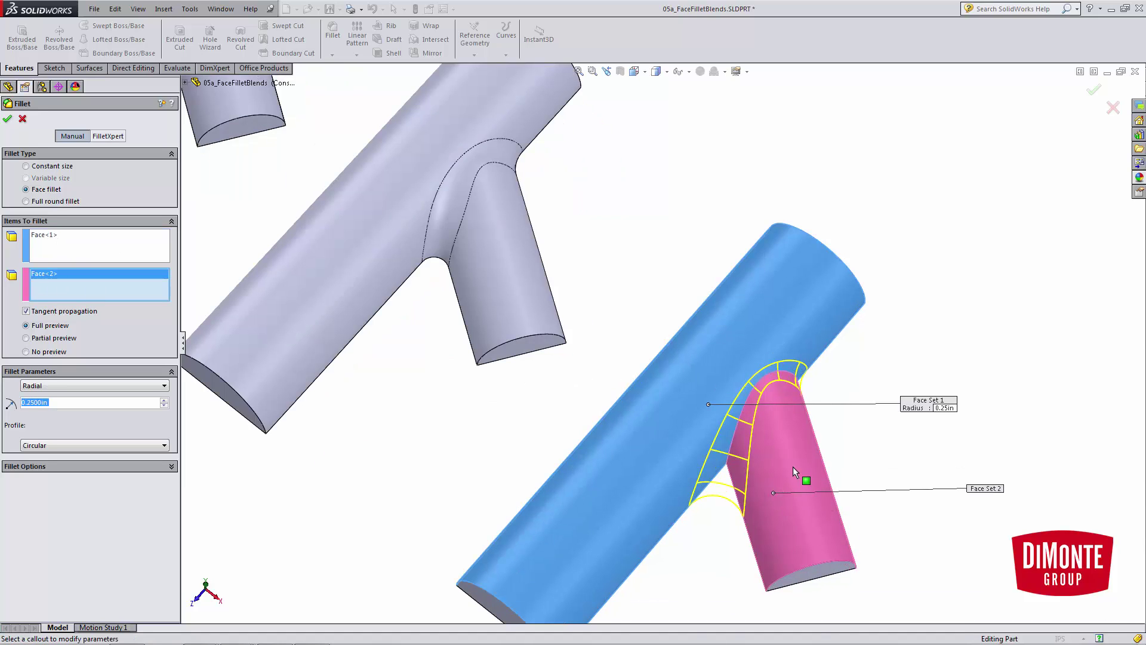
{"action": "left_click", "coordinate": [51, 388]}
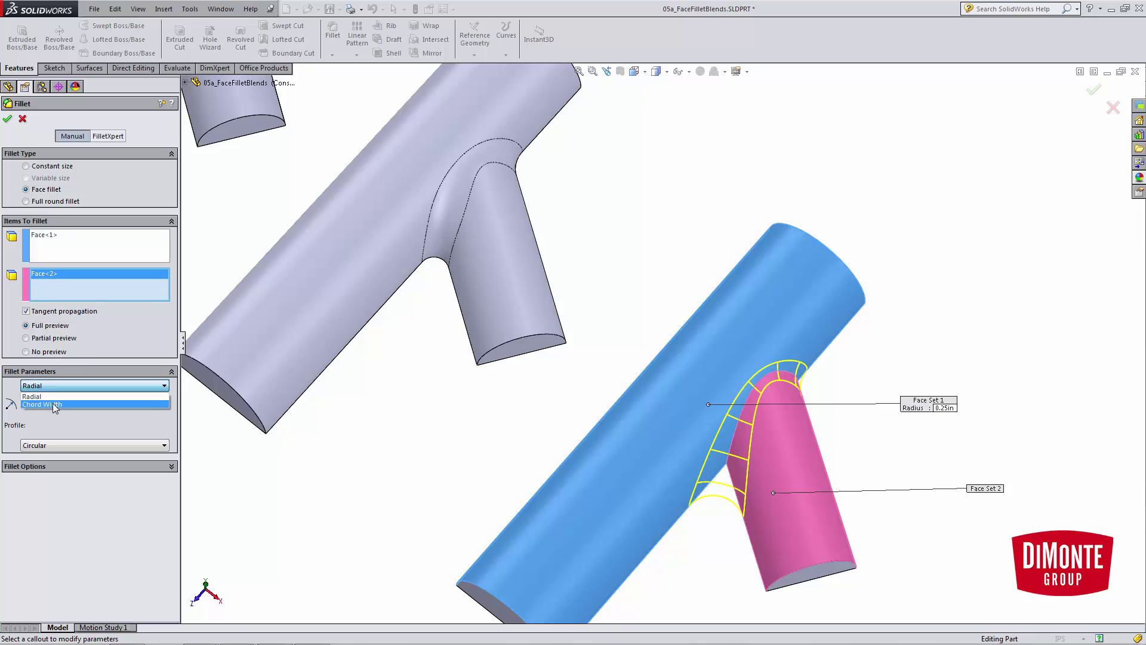
{"action": "left_click", "coordinate": [53, 404]}
{"action": "scroll", "coordinate": [782, 435], "scroll_direction": "down", "scroll_amount": 4}
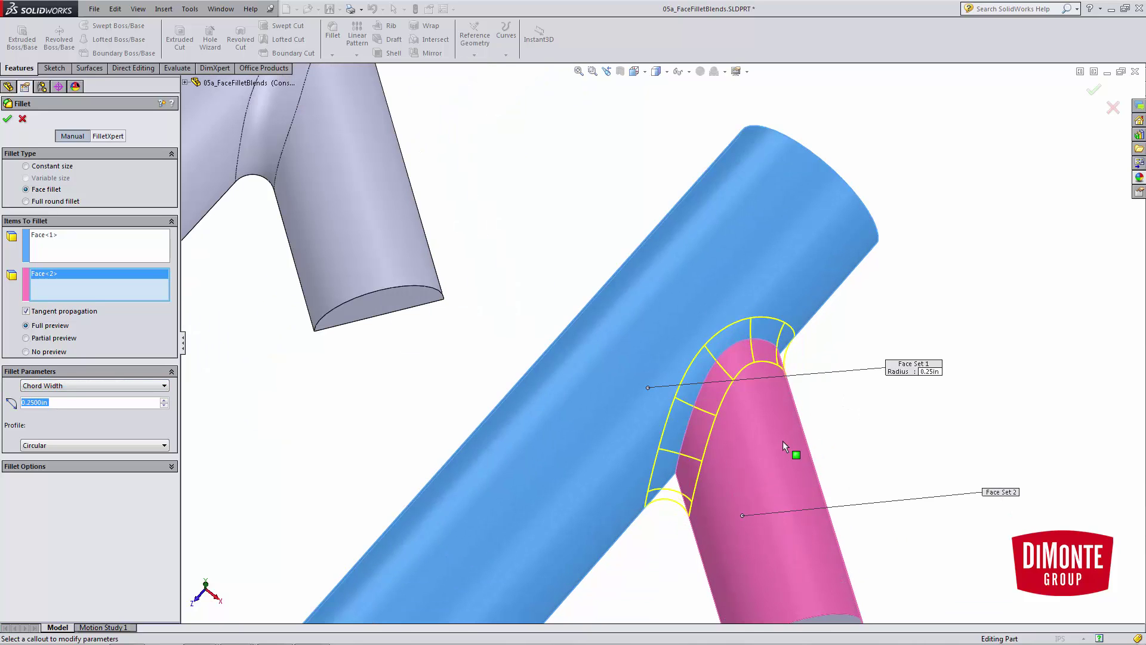
{"action": "scroll", "coordinate": [782, 426], "scroll_direction": "up", "scroll_amount": 3}
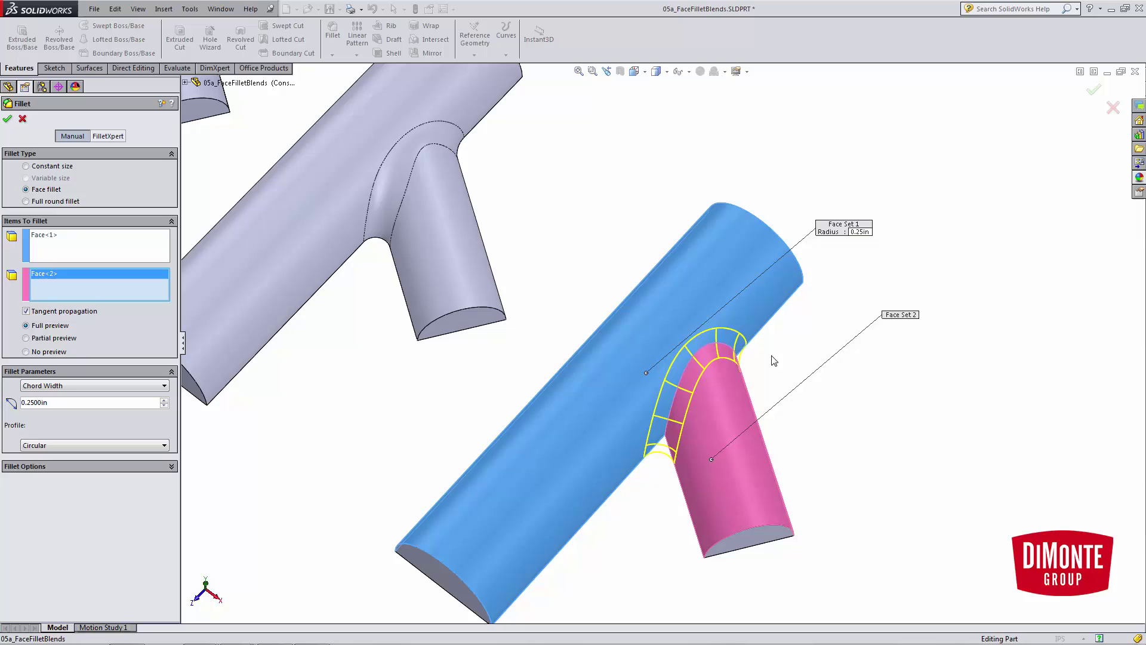
{"action": "left_click", "coordinate": [7, 119]}
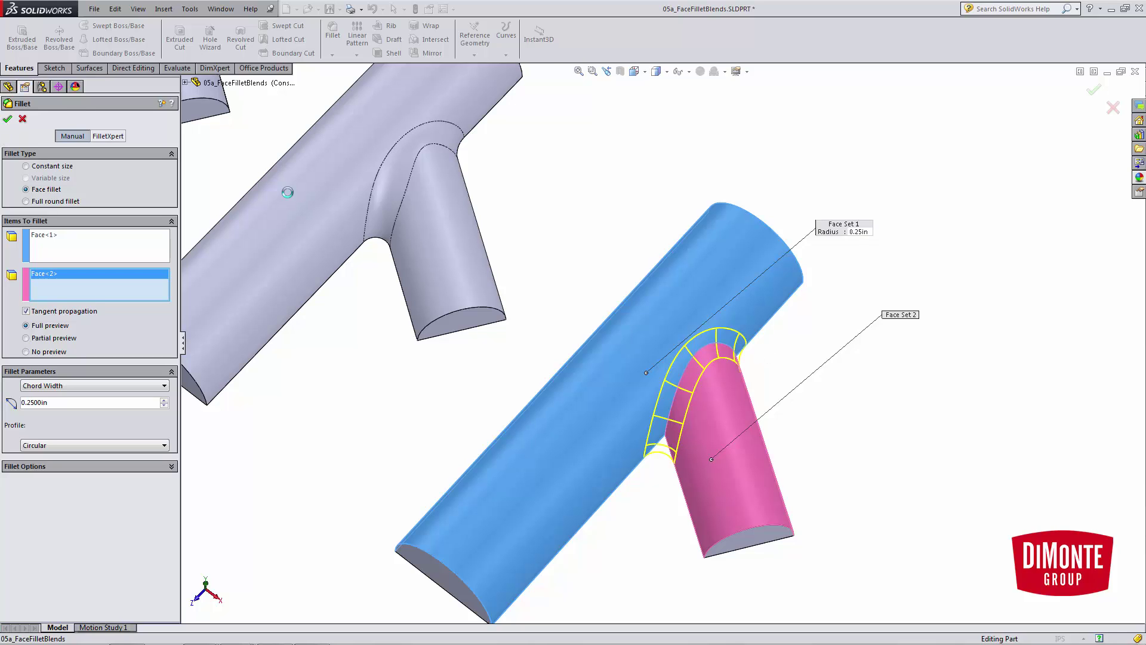
Step: Examine the radius of curvature along the face fillet with the Curvature display, and turn the display off
{"action": "scroll", "coordinate": [819, 426], "scroll_direction": "up", "scroll_amount": 3}
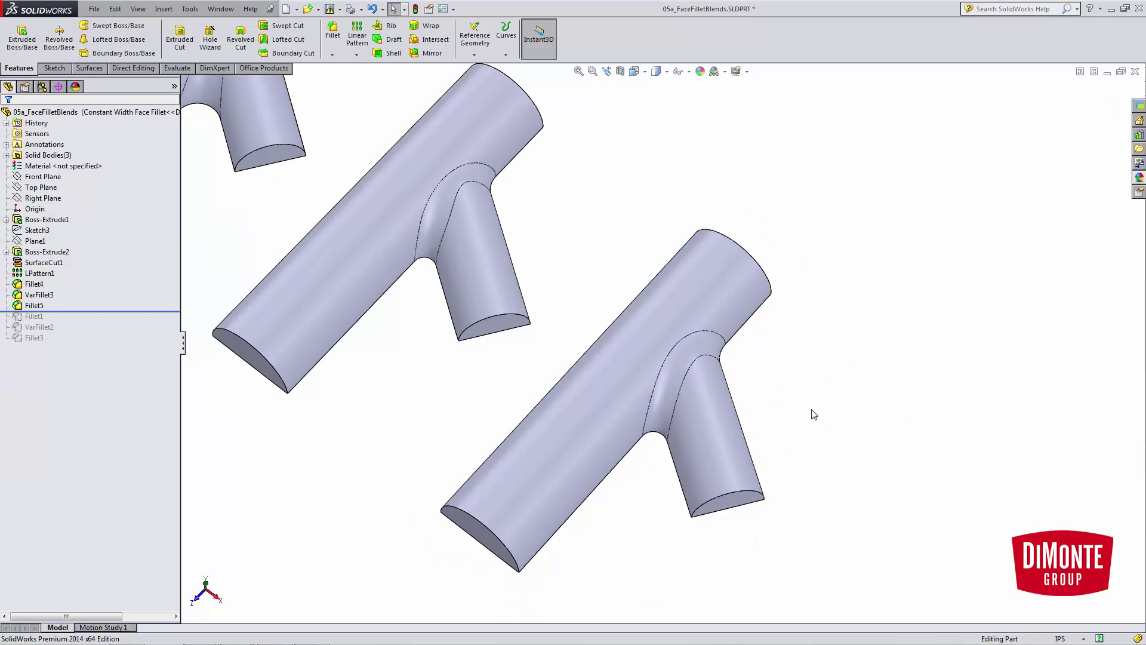
{"action": "scroll", "coordinate": [818, 412], "scroll_direction": "up", "scroll_amount": 1}
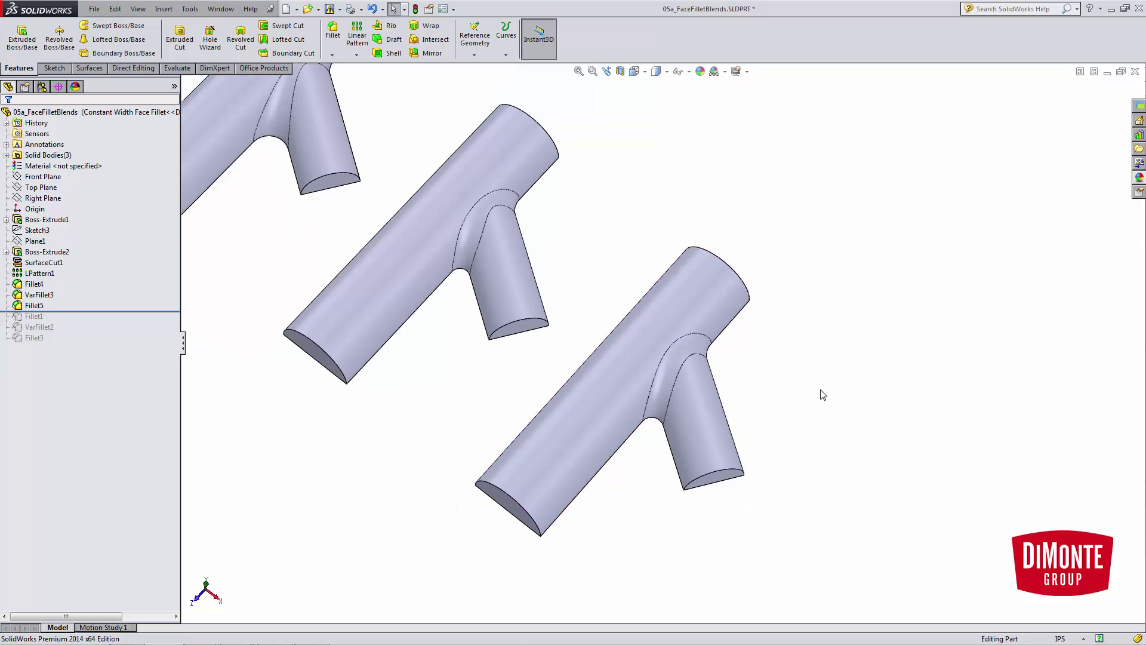
{"action": "left_click", "coordinate": [181, 68]}
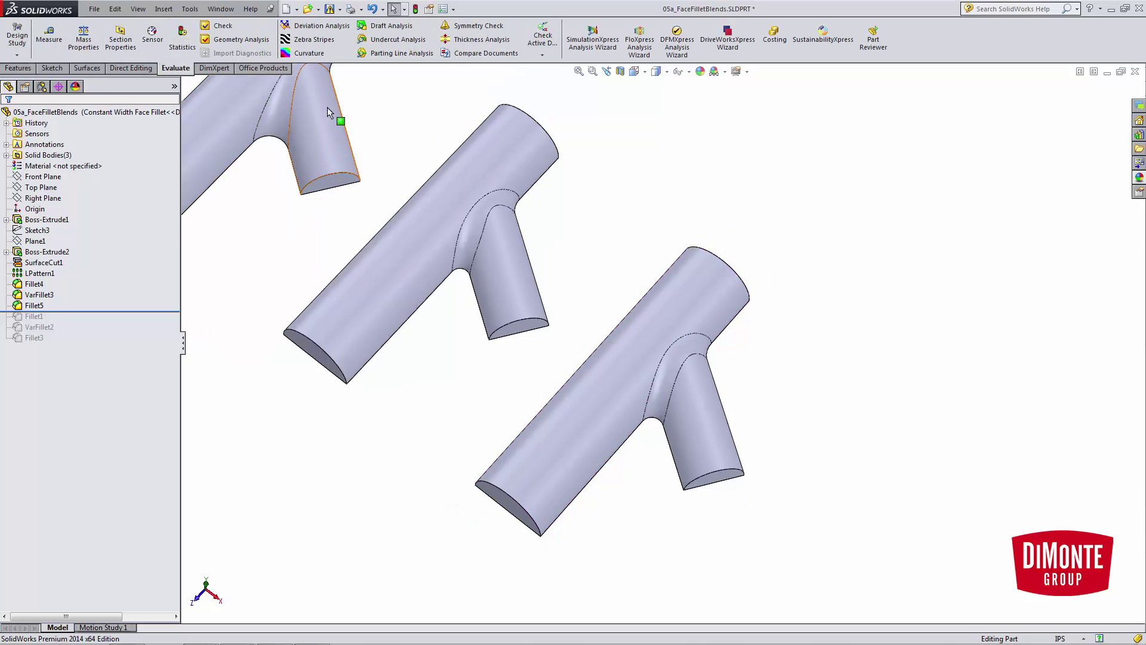
{"action": "left_click", "coordinate": [308, 53]}
{"action": "scroll", "coordinate": [675, 357], "scroll_direction": "down", "scroll_amount": 2}
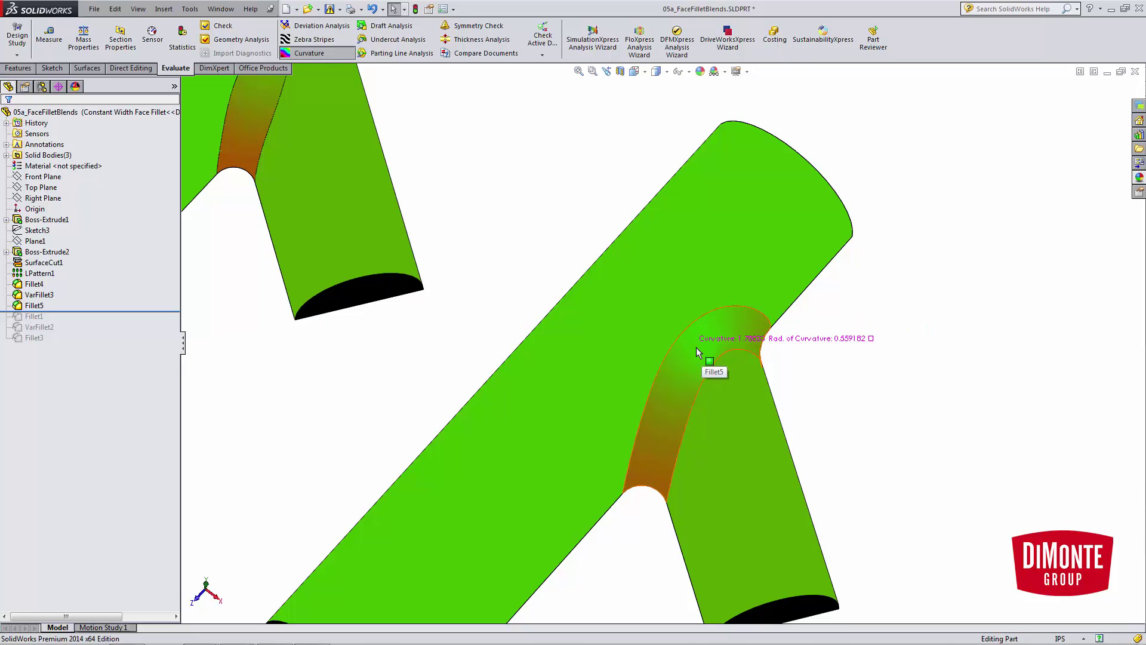
{"action": "scroll", "coordinate": [665, 442], "scroll_direction": "up", "scroll_amount": 2}
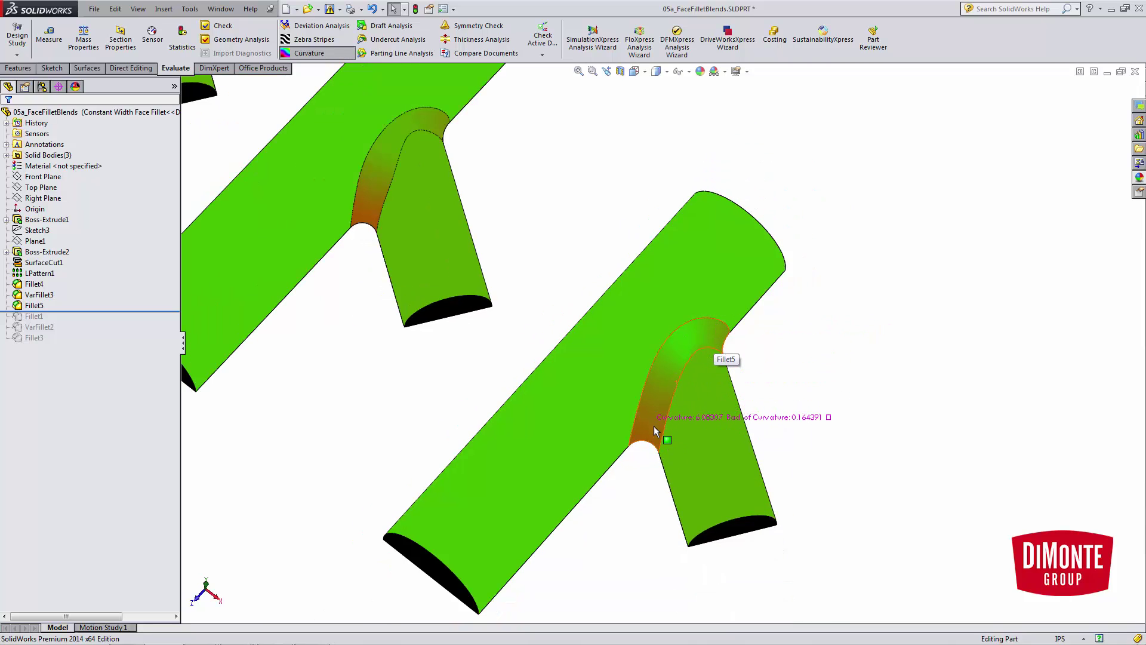
{"action": "left_click", "coordinate": [309, 53]}
{"action": "scroll", "coordinate": [1012, 403], "scroll_direction": "up", "scroll_amount": 2}
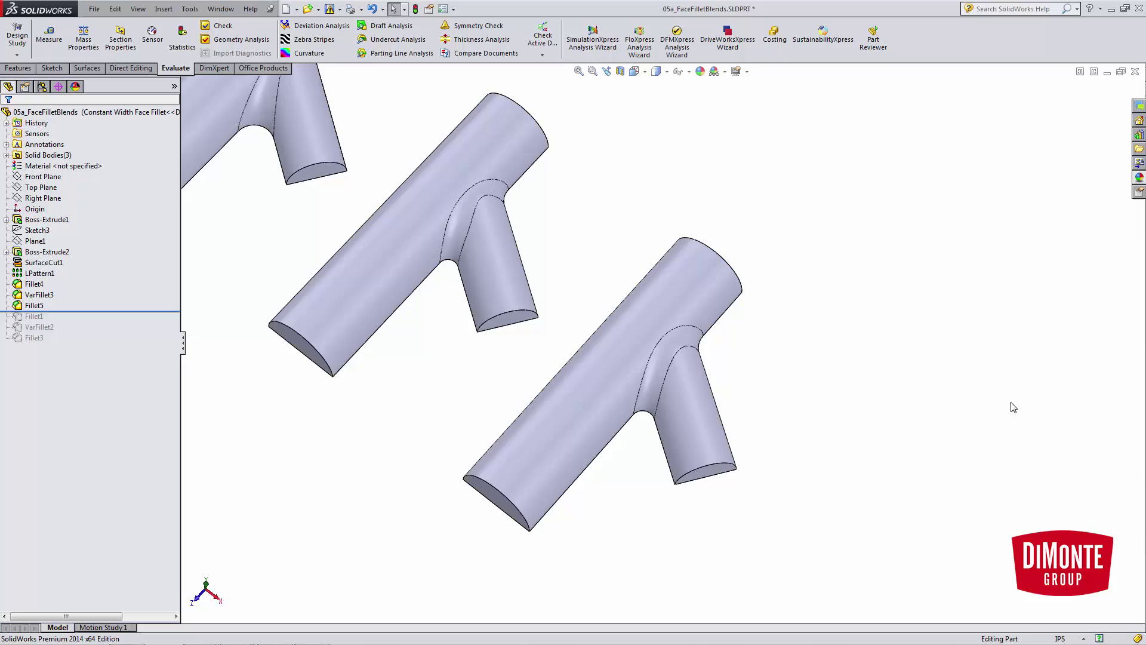
{"action": "middle_click_drag", "start_coordinate": [882, 387], "coordinate": [980, 446], "text": "ctrl"}
{"action": "scroll", "coordinate": [982, 447], "scroll_direction": "up", "scroll_amount": 2}
{"action": "middle_click_drag", "start_coordinate": [919, 412], "coordinate": [900, 445], "text": "ctrl"}
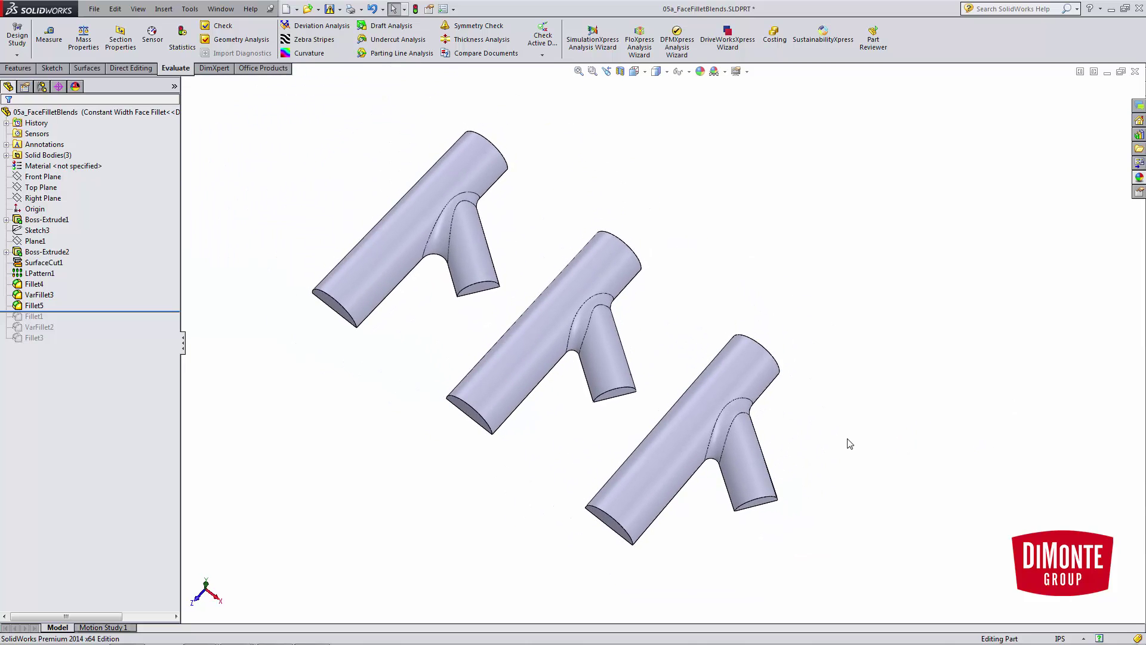
{"action": "scroll", "coordinate": [850, 444], "scroll_direction": "down", "scroll_amount": 2}
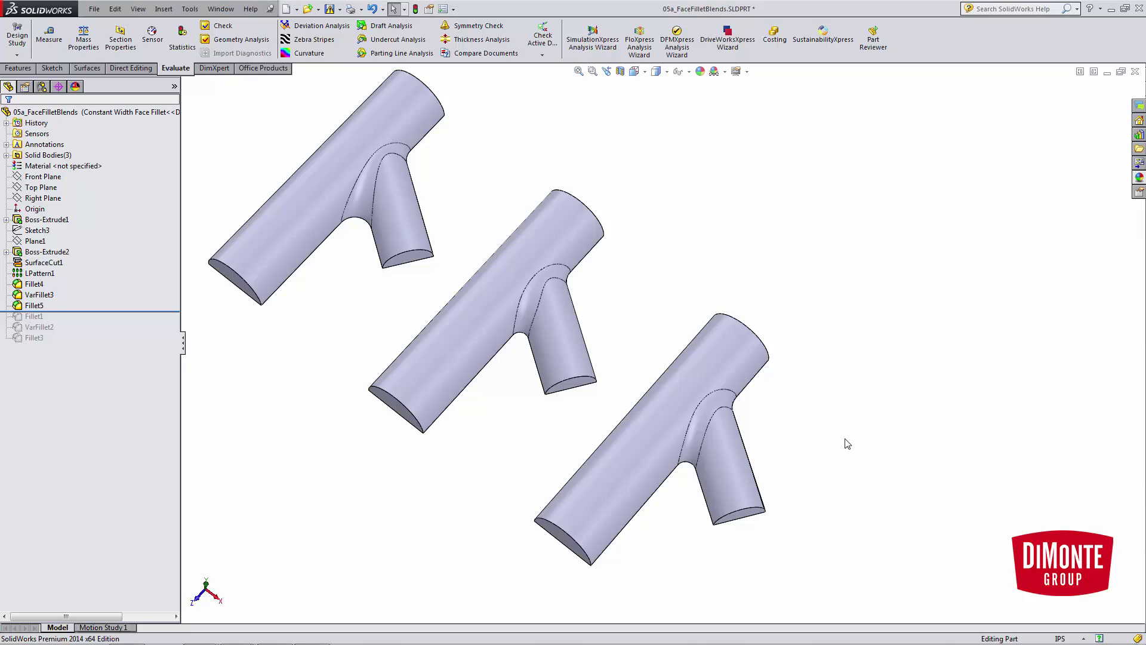